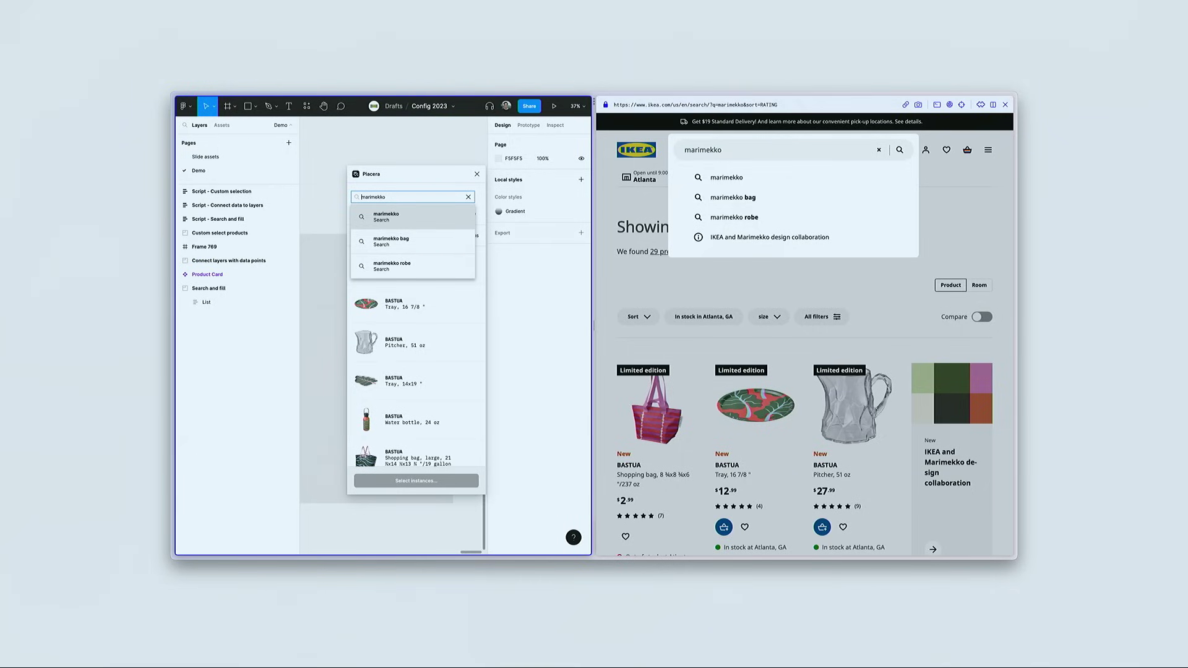
Step: Search the Placera product catalog for "marimekko"
key("Return")
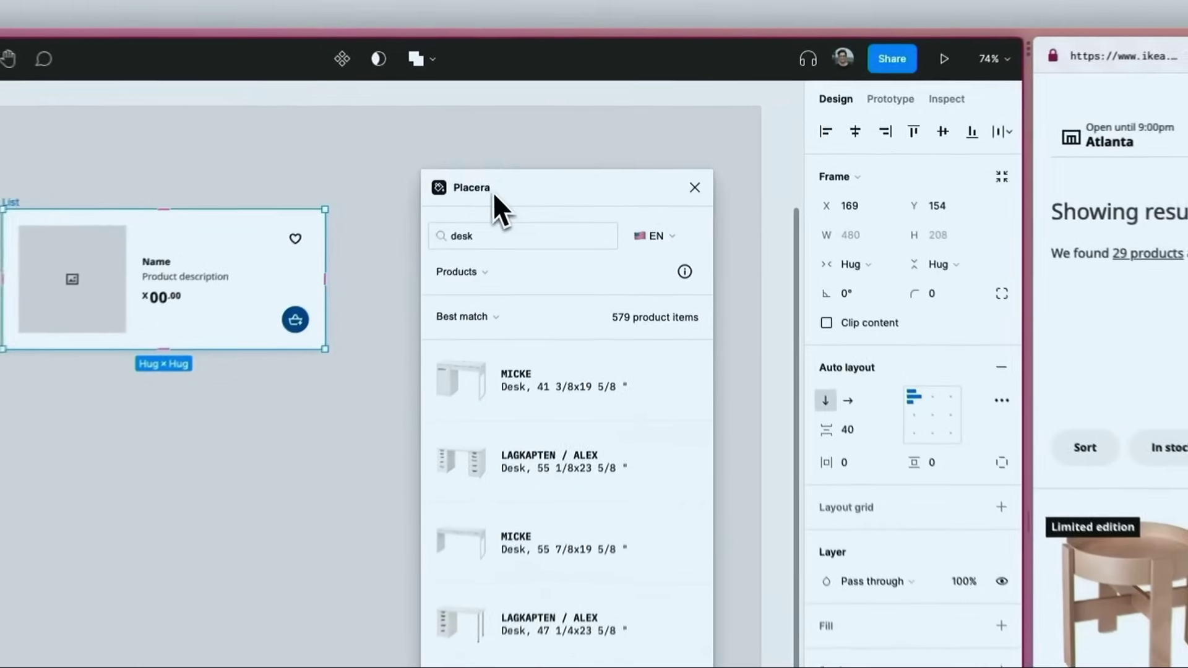
left_click(469, 243)
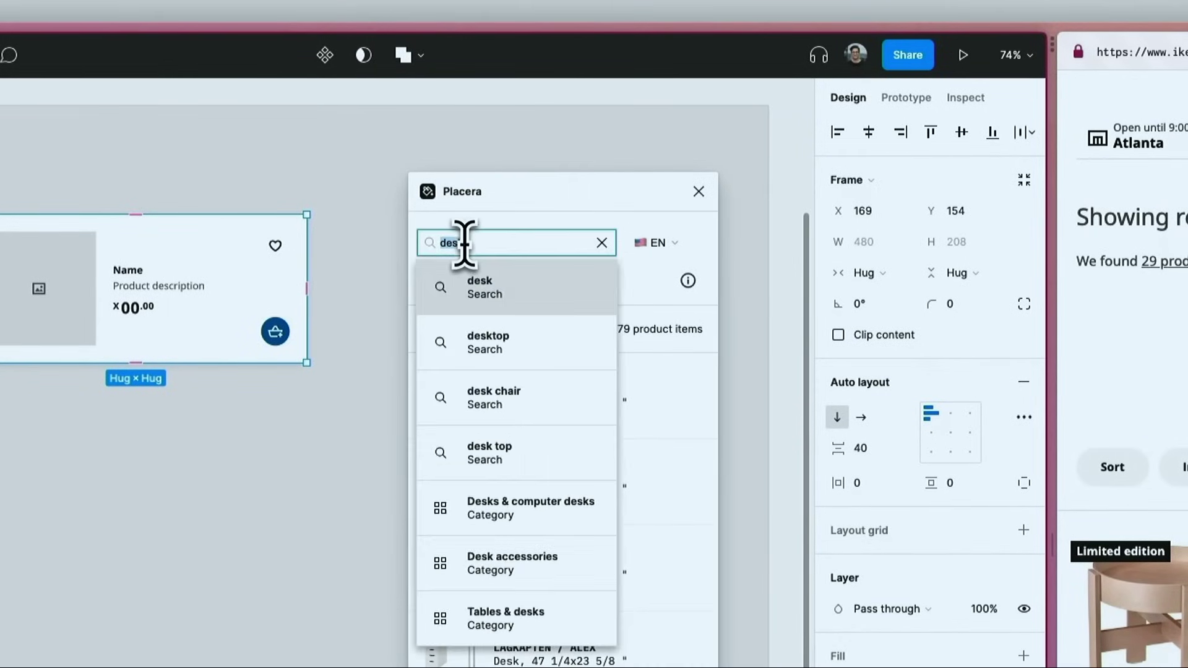
left_click(677, 246)
type("marime")
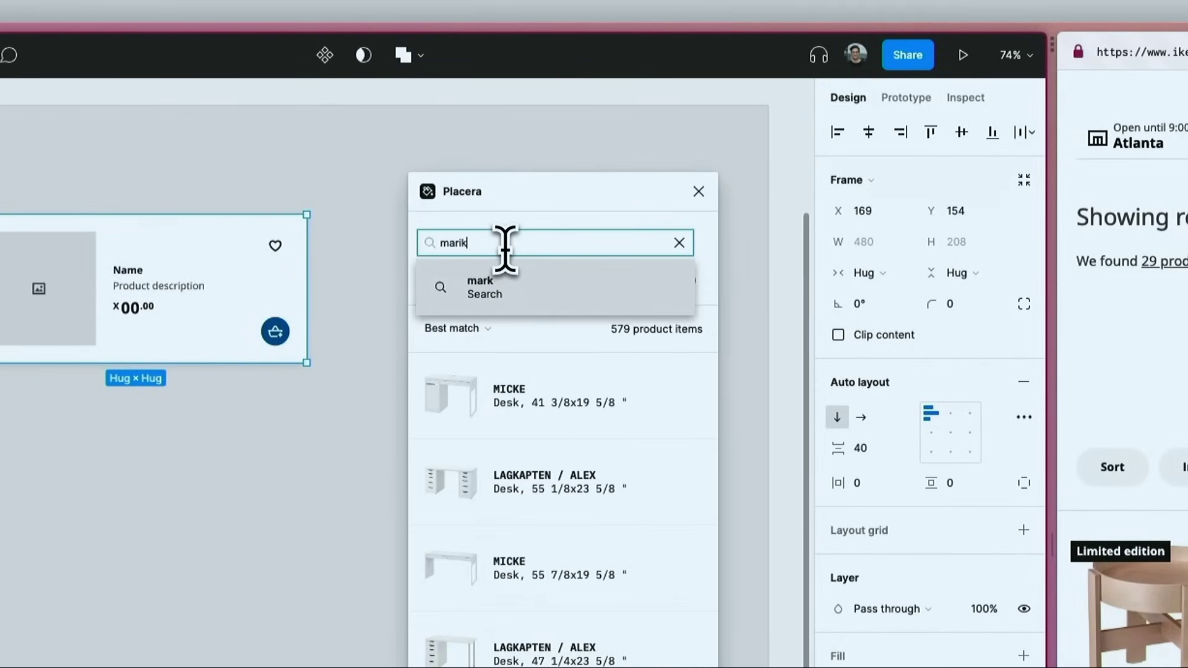
type("kk")
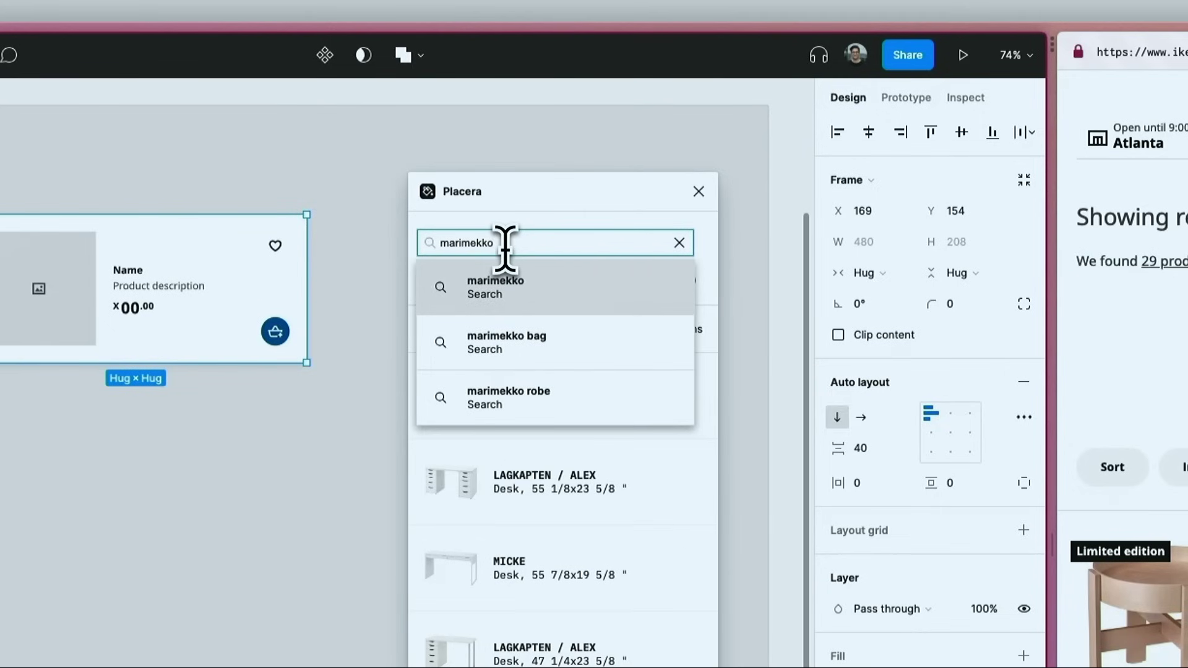
type("o")
key("Return")
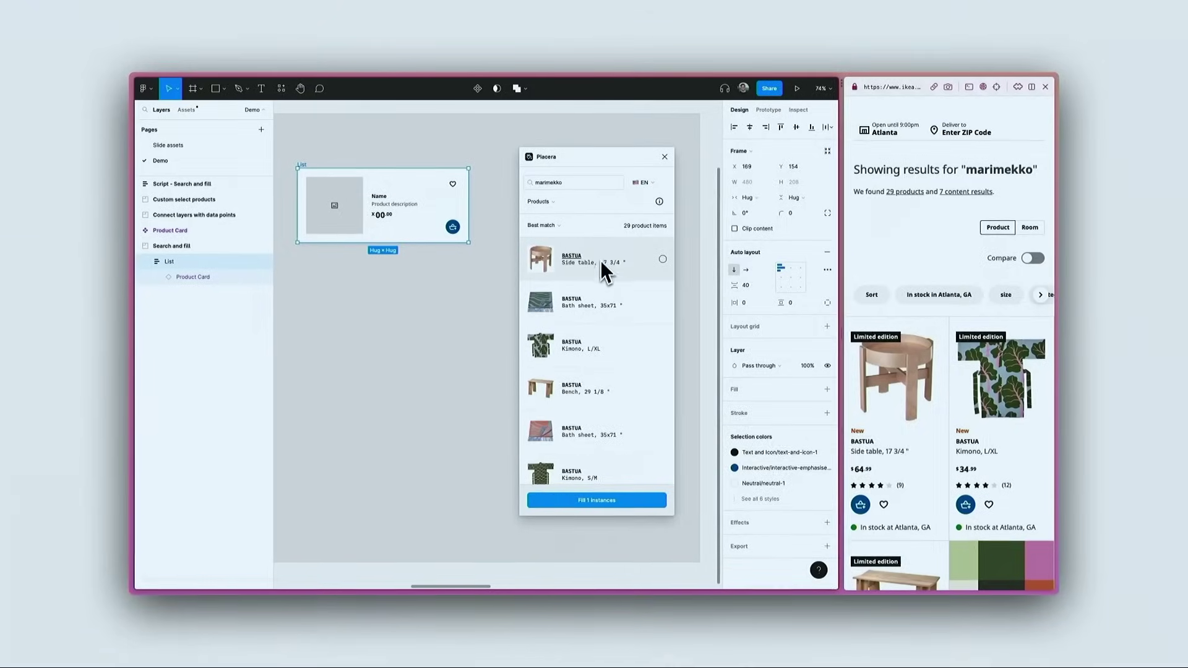
Step: Fill the list's product card with the first Marimekko search result and duplicate the card three times
left_click_drag(599, 265, 443, 227)
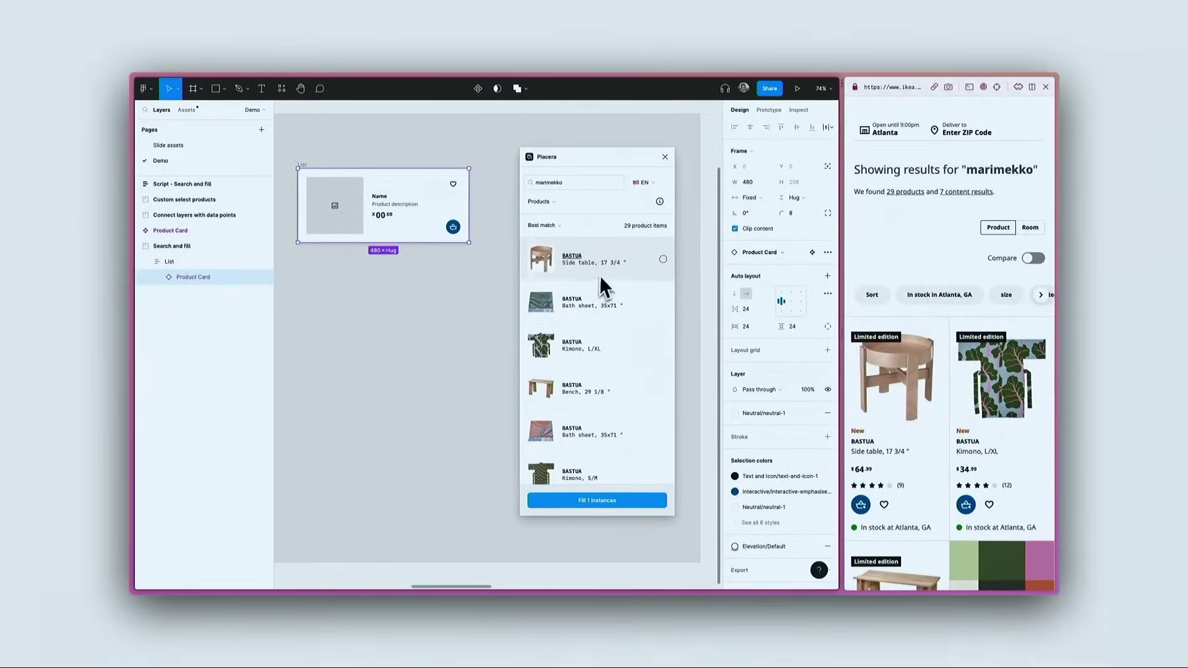
left_click(598, 499)
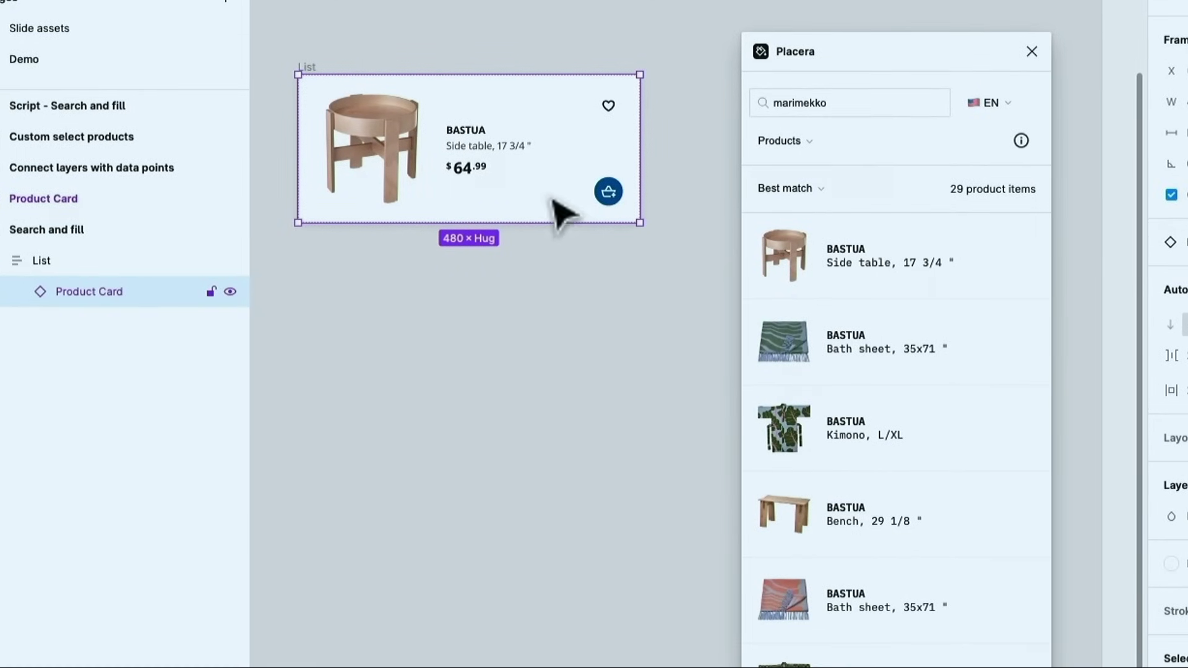
key("ctrl+d")
key("ctrl+d")
key("ctrl+d")
Step: Select all four product cards in the list and fill them with the Marimekko search results
left_click(560, 216)
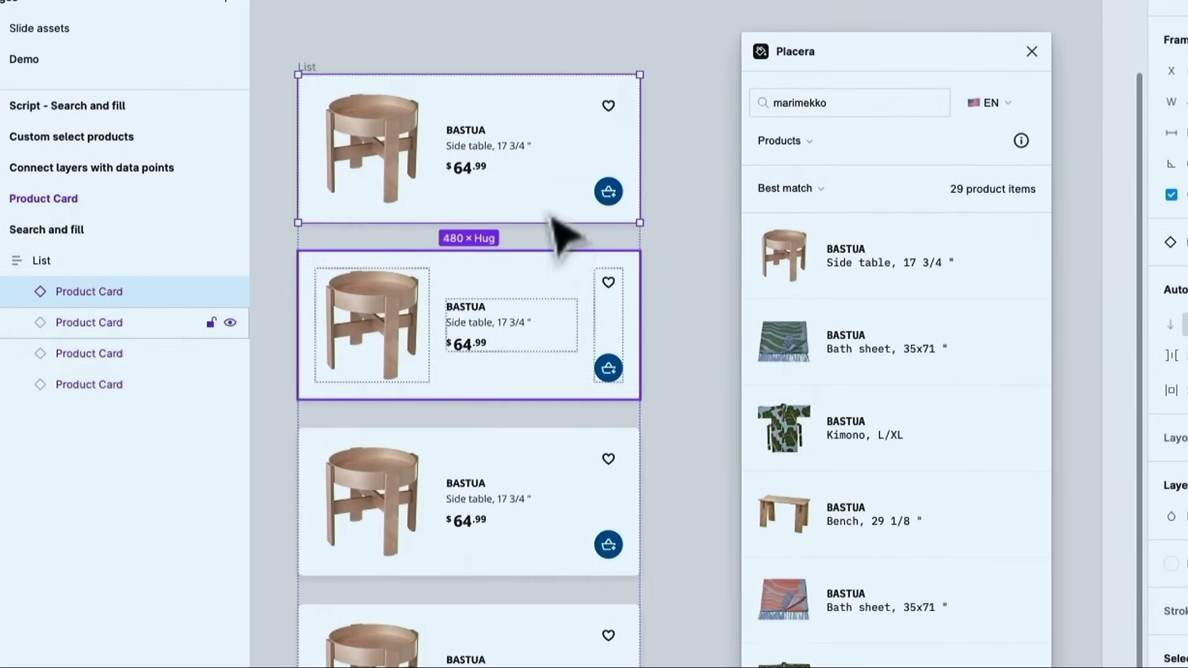
left_click(596, 294, "shift")
left_click(575, 473, "shift")
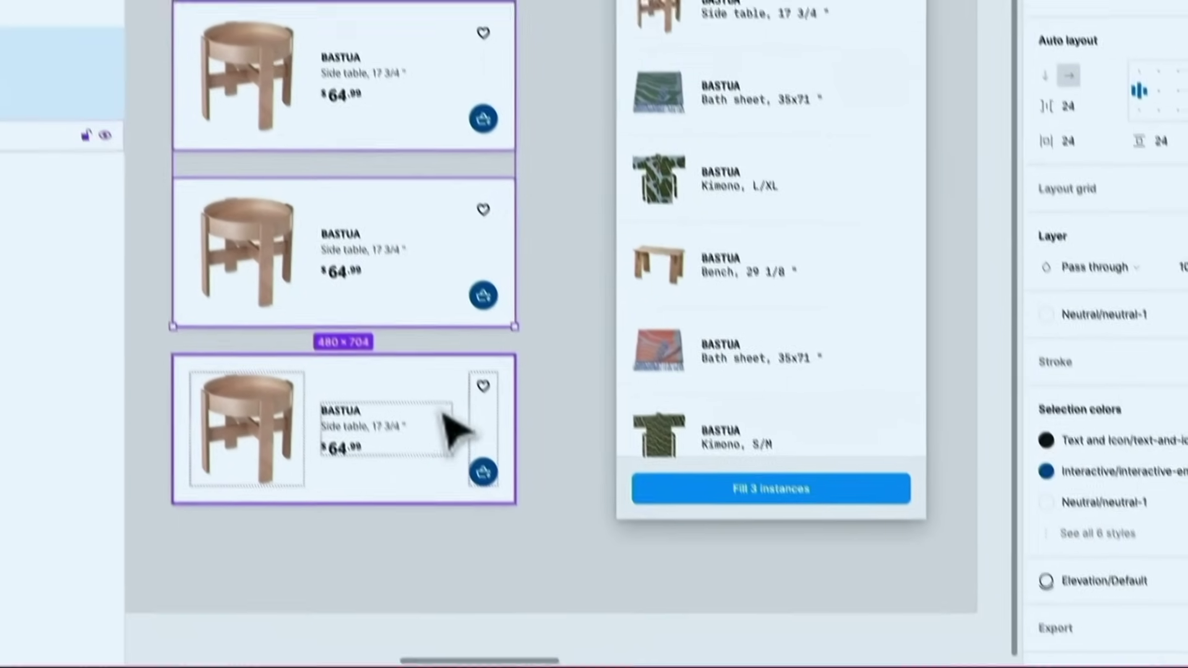
left_click(584, 648, "shift")
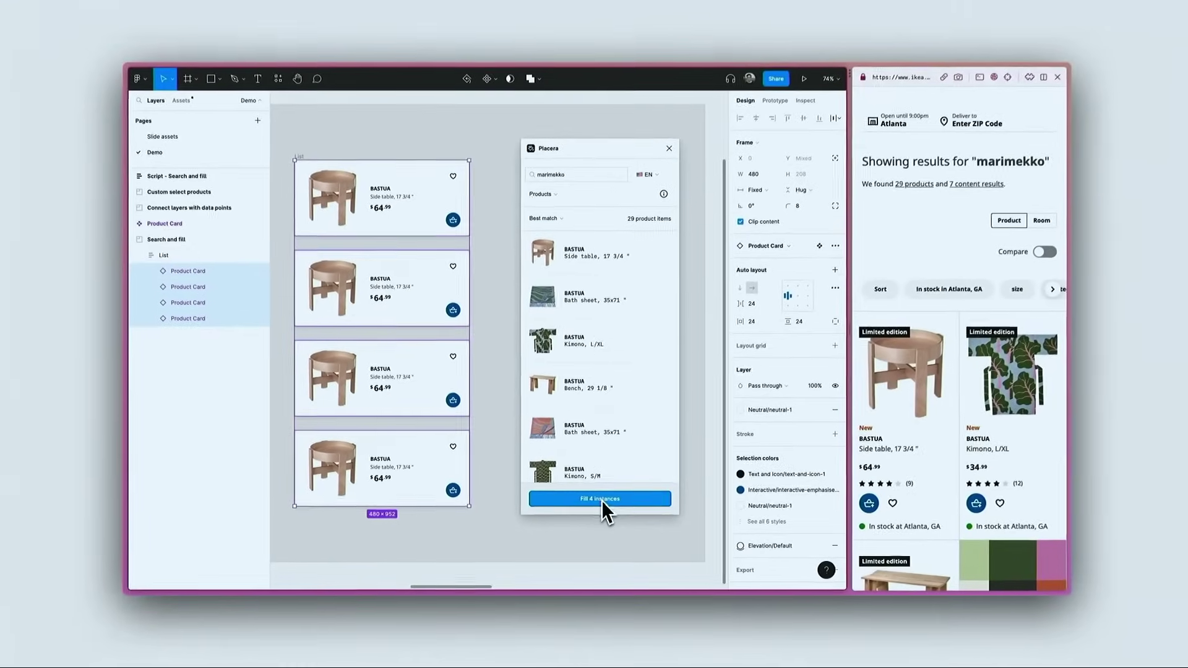
left_click(628, 488)
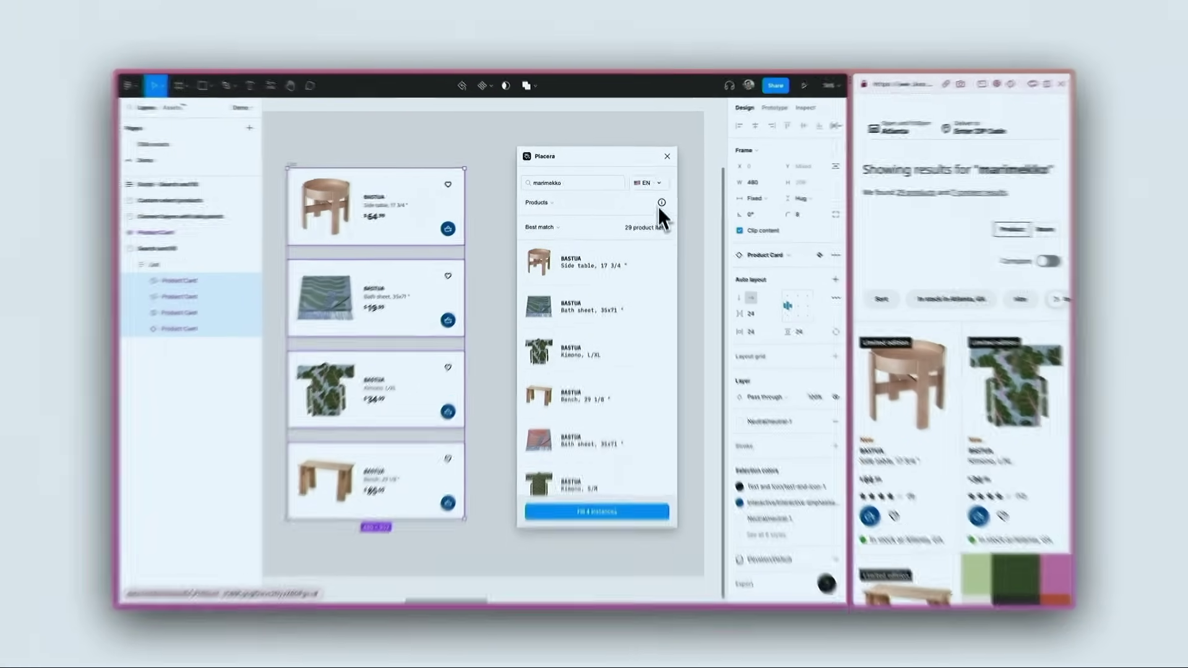
Step: Switch the plugin's catalog language to Japanese (JA) and refill the four selected product cards
left_click(643, 183)
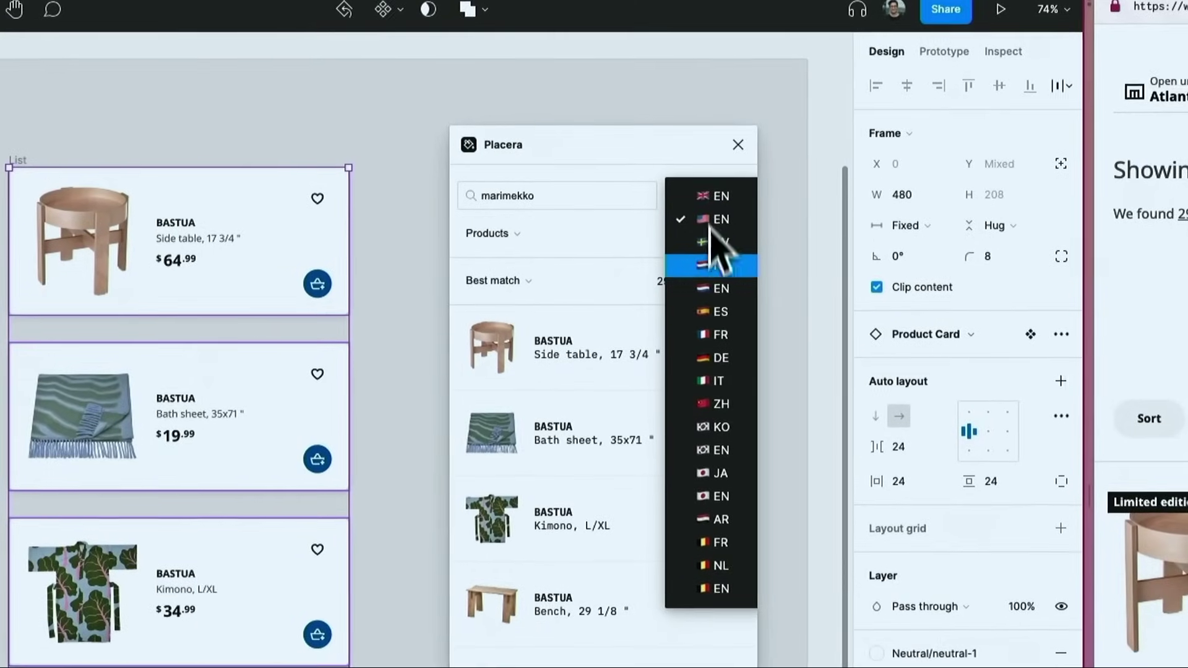
left_click(724, 474)
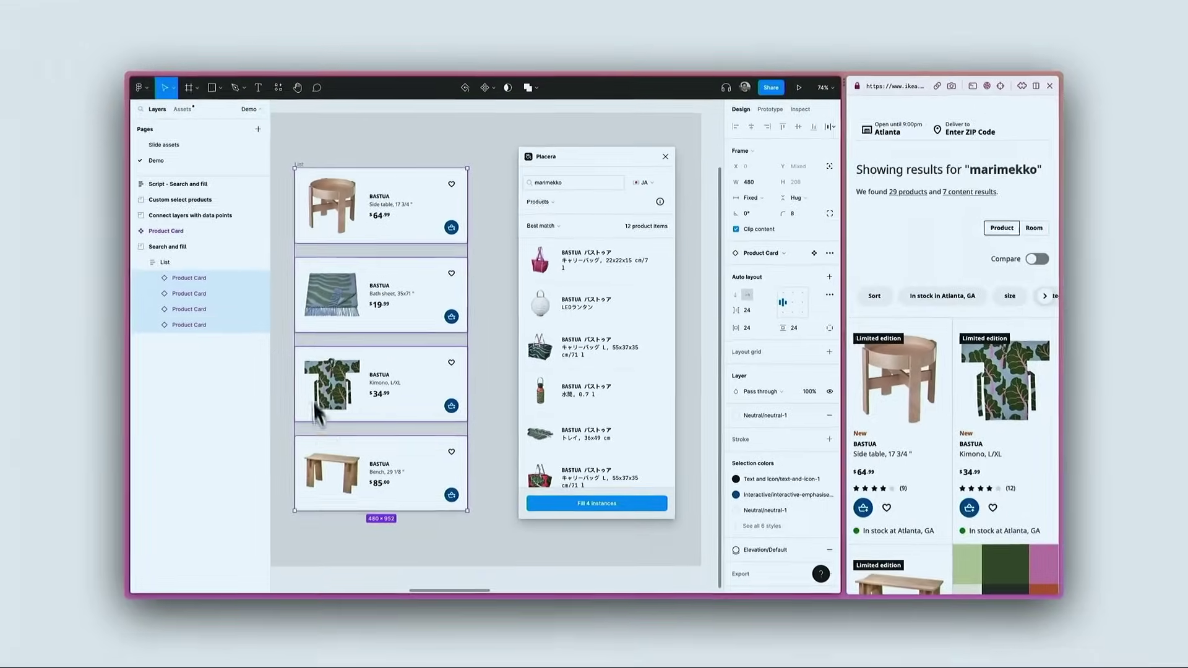
left_click(584, 503)
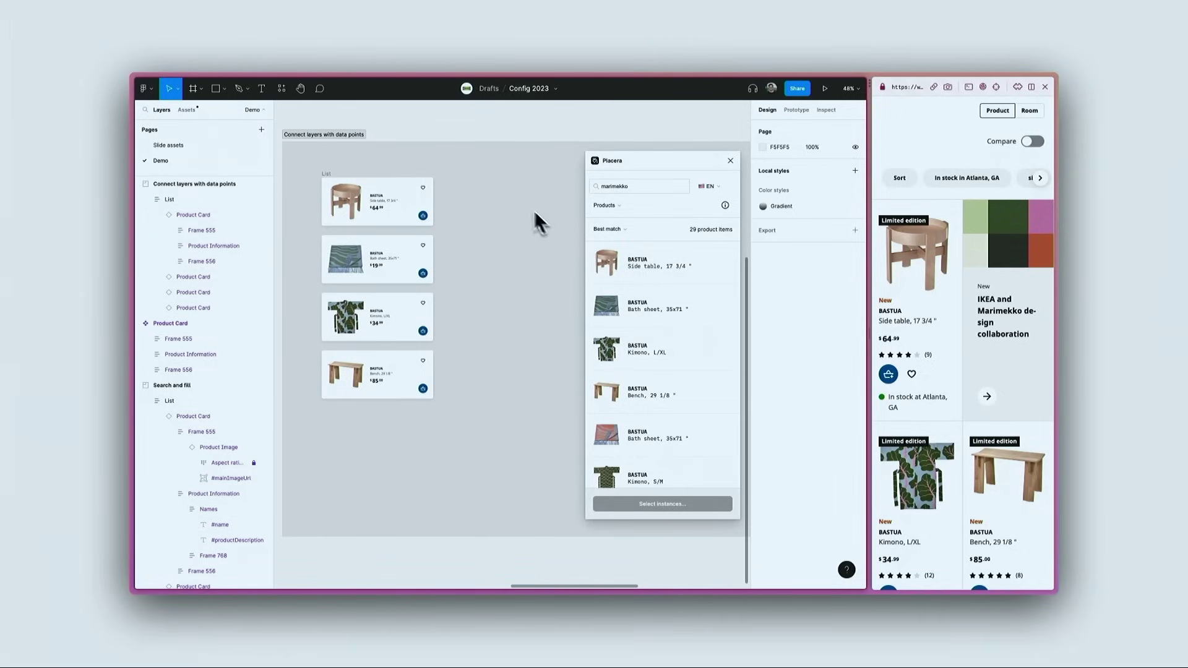
Step: Draw a frame beside the product card list and size it 480 × 480
key("f")
mouse_move(464, 179)
left_mouse_down()
mouse_move(534, 250)
mouse_move(477, 215)
mouse_move(536, 291)
left_mouse_up()
left_click(780, 183)
type("480")
key("Tab")
Step: Draw a rectangle inside the new frame and resize it to cover the whole frame
key("r")
left_click_drag(493, 350, 465, 325)
left_click_drag(541, 417, 592, 468)
Step: Draw a 480 × 194 rectangle across the bottom of the frame and apply the Gradient color style to it
key("r")
left_click_drag(385, 340, 579, 444)
mouse_move(468, 364)
left_mouse_down()
mouse_move(428, 369)
mouse_move(418, 388)
left_mouse_up()
left_click_drag(528, 407, 592, 406)
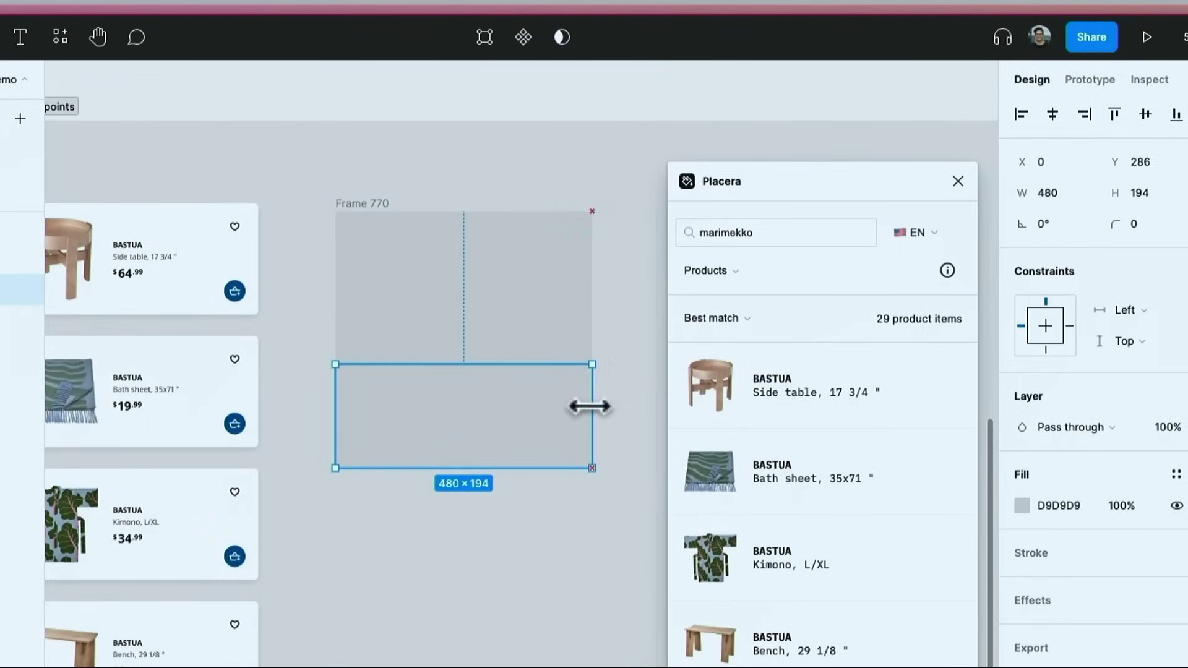
left_click(1176, 474)
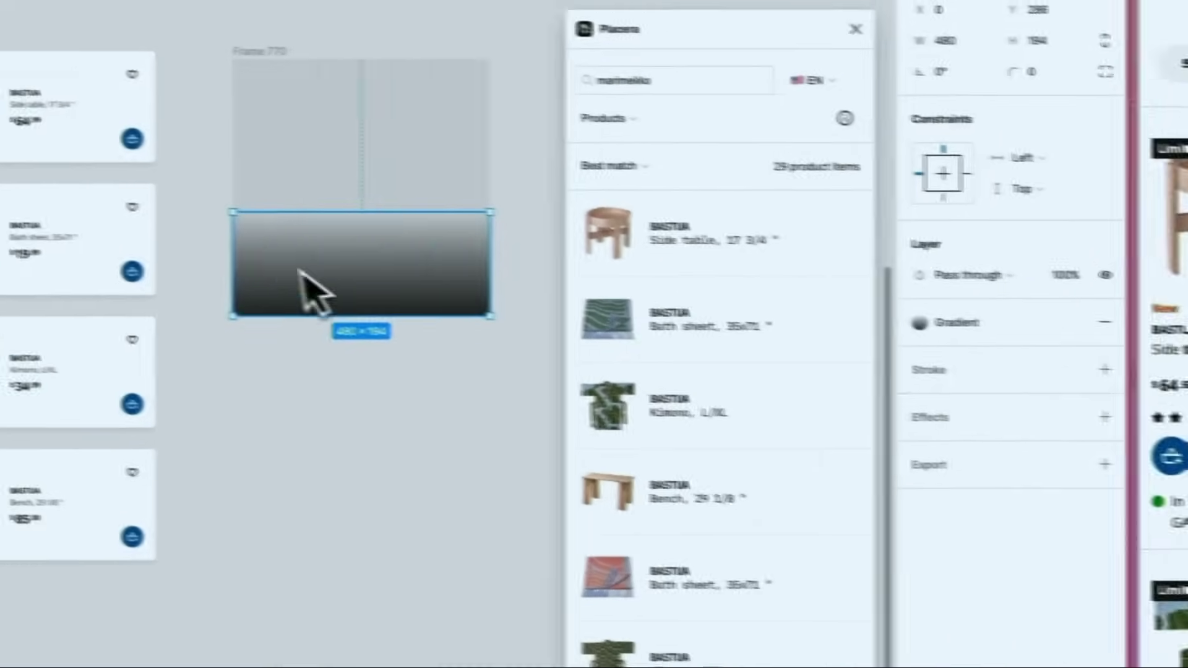
Step: Add a white bold text layer reading "Name" on the gradient area of the frame
key("t")
left_click(275, 264)
type("Name")
left_click(931, 384)
Step: Duplicate the name text just below itself and change the copy to "Product description" in regular weight
mouse_move(307, 260)
left_mouse_down()
mouse_move(300, 253)
mouse_move(293, 274)
left_mouse_up()
double_click(293, 274)
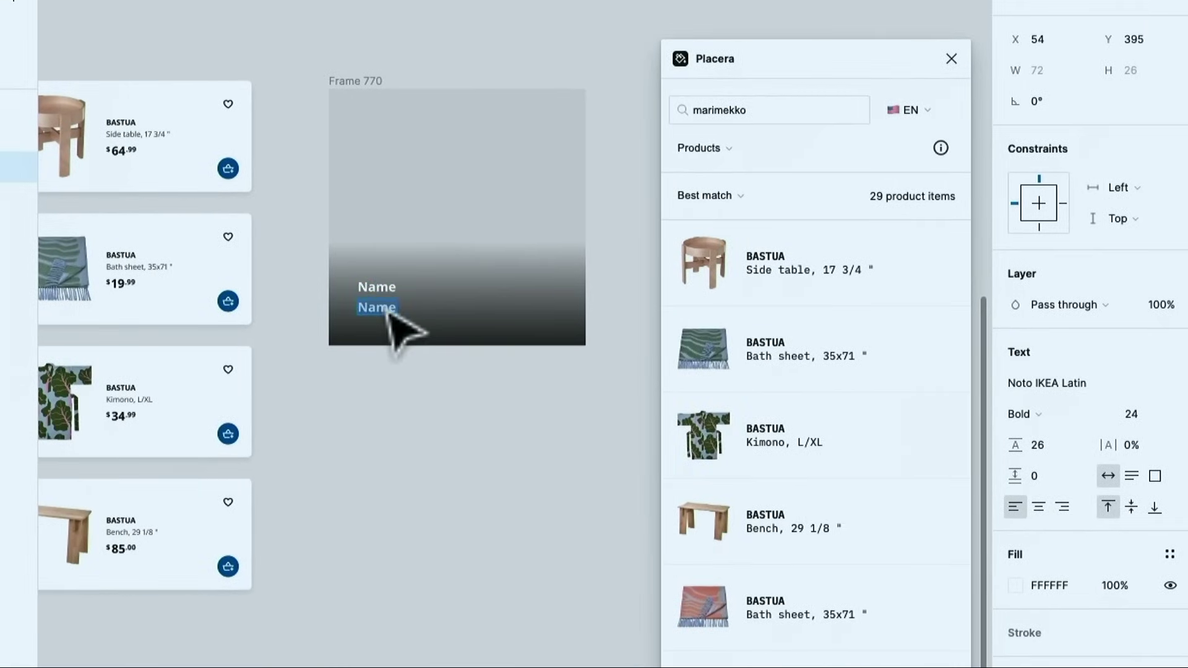
type("Product Description")
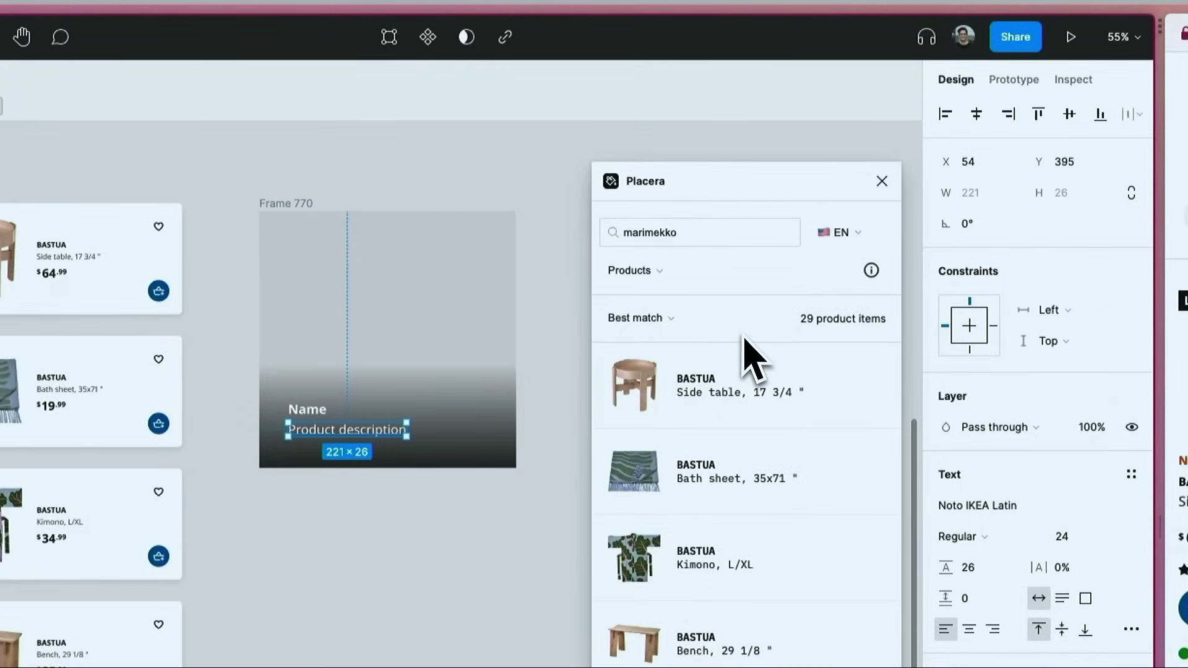
Step: Open the BASTUA side table's data fields and fill the frame's background rectangle with contextualImageUrl at xl (900 x 900)
left_click(706, 396)
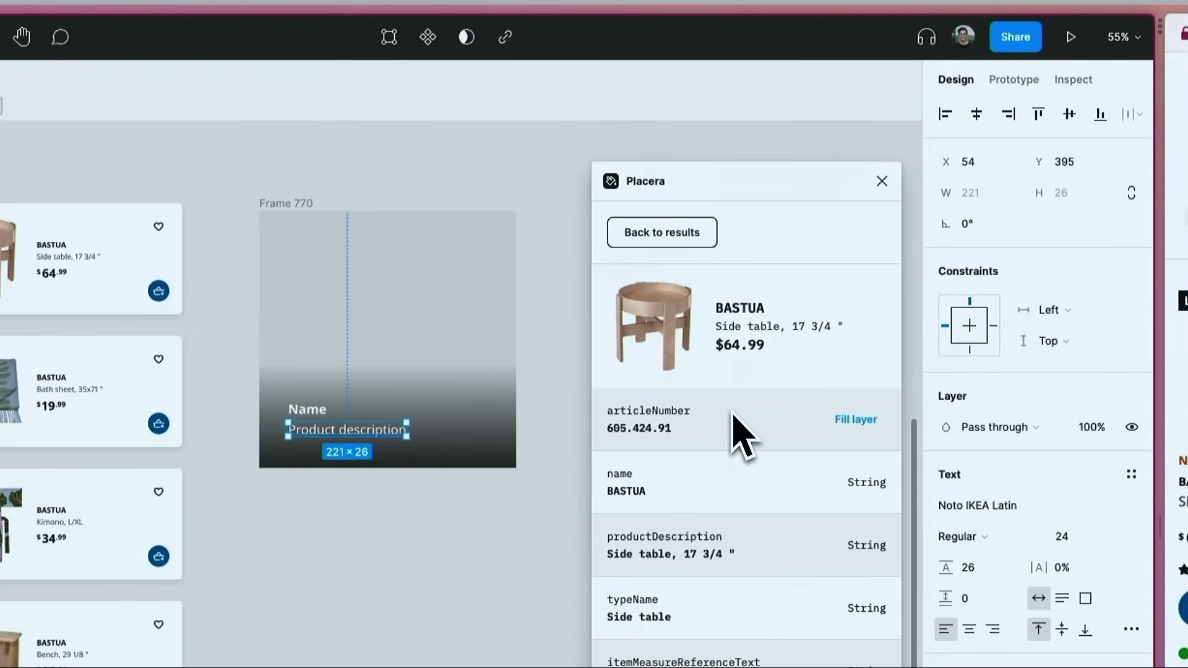
scroll(734, 416, "down", 1)
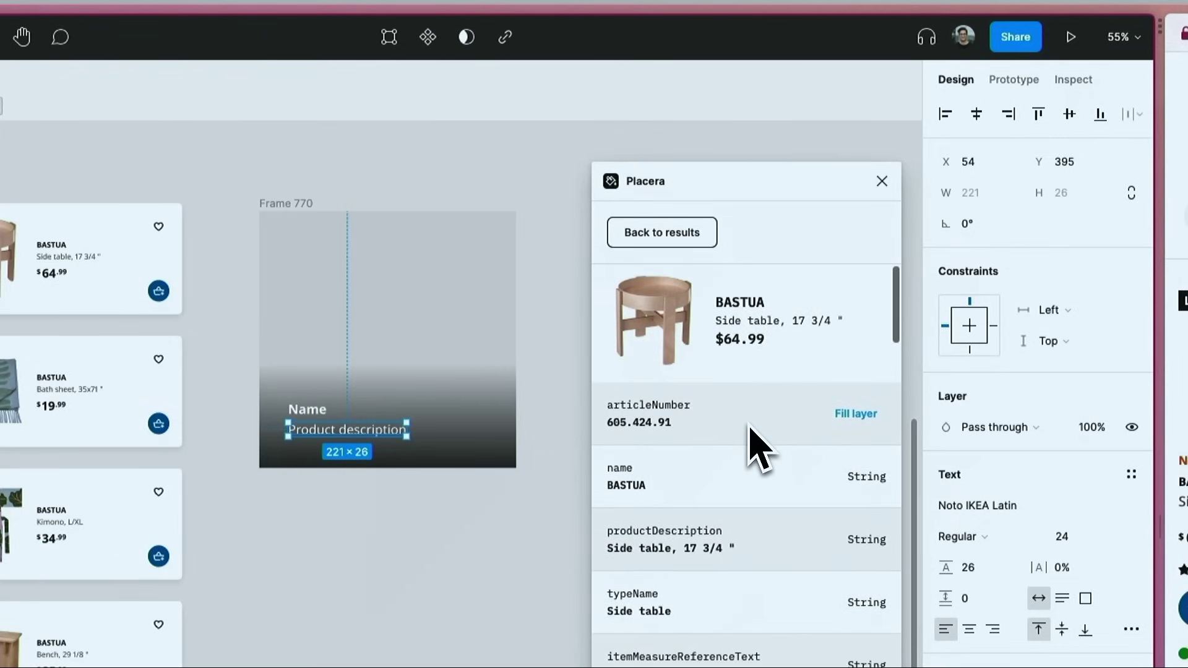
scroll(756, 448, "down", 2)
scroll(771, 464, "down", 5)
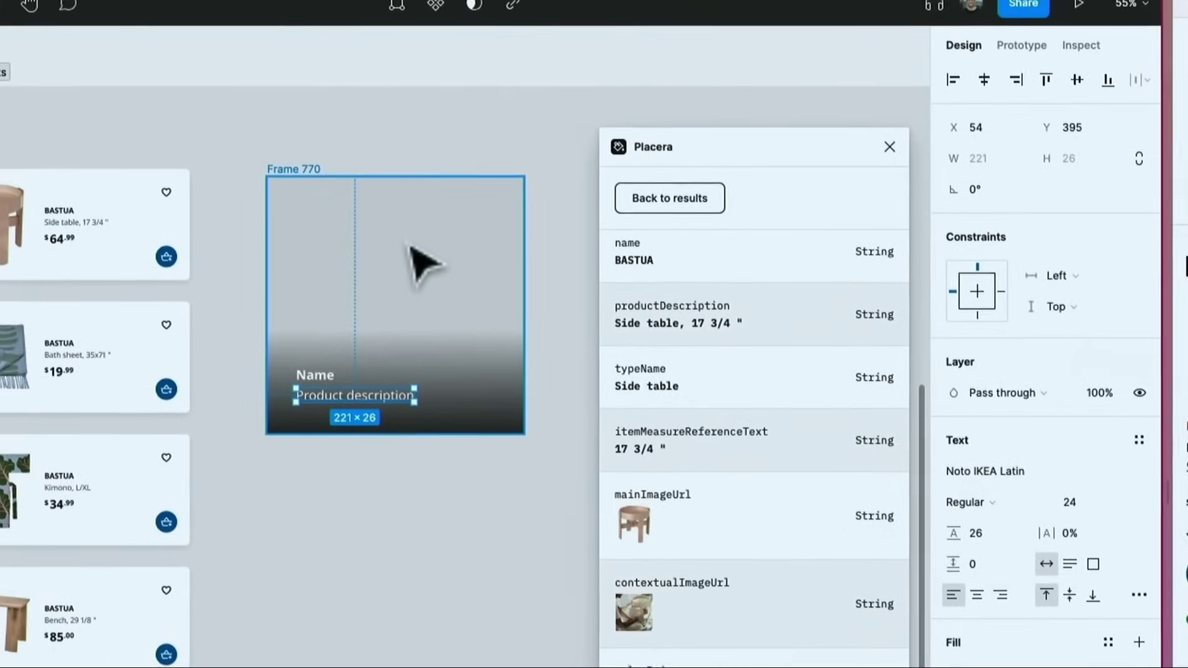
left_click(379, 203)
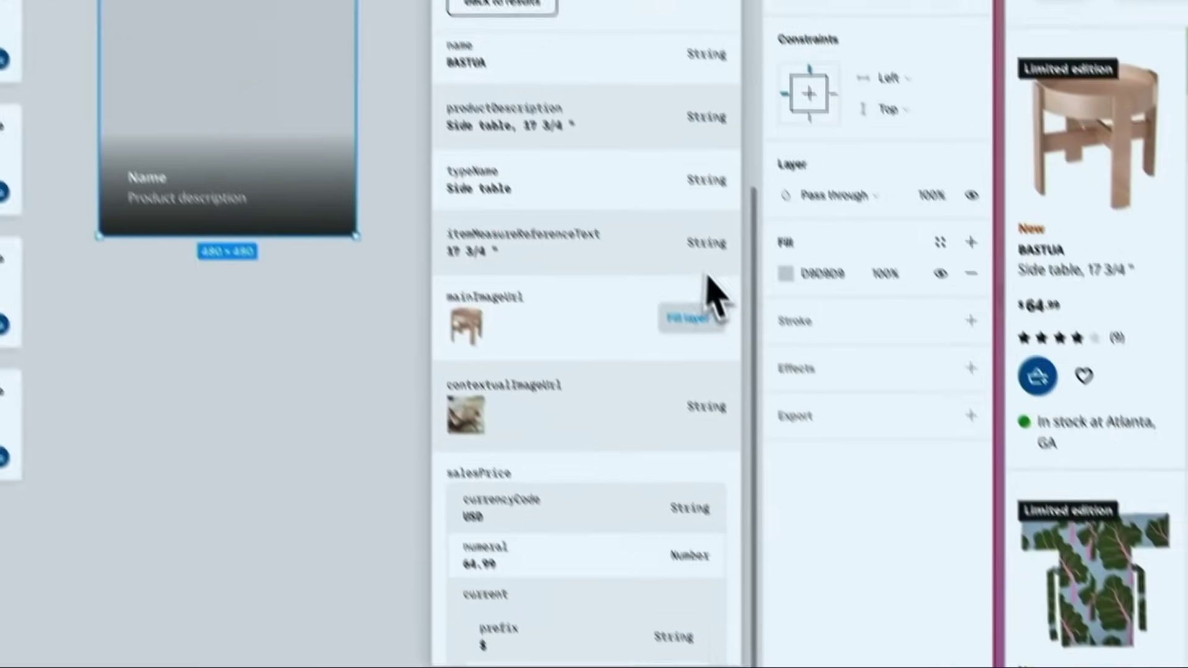
scroll(869, 525, "down", 1)
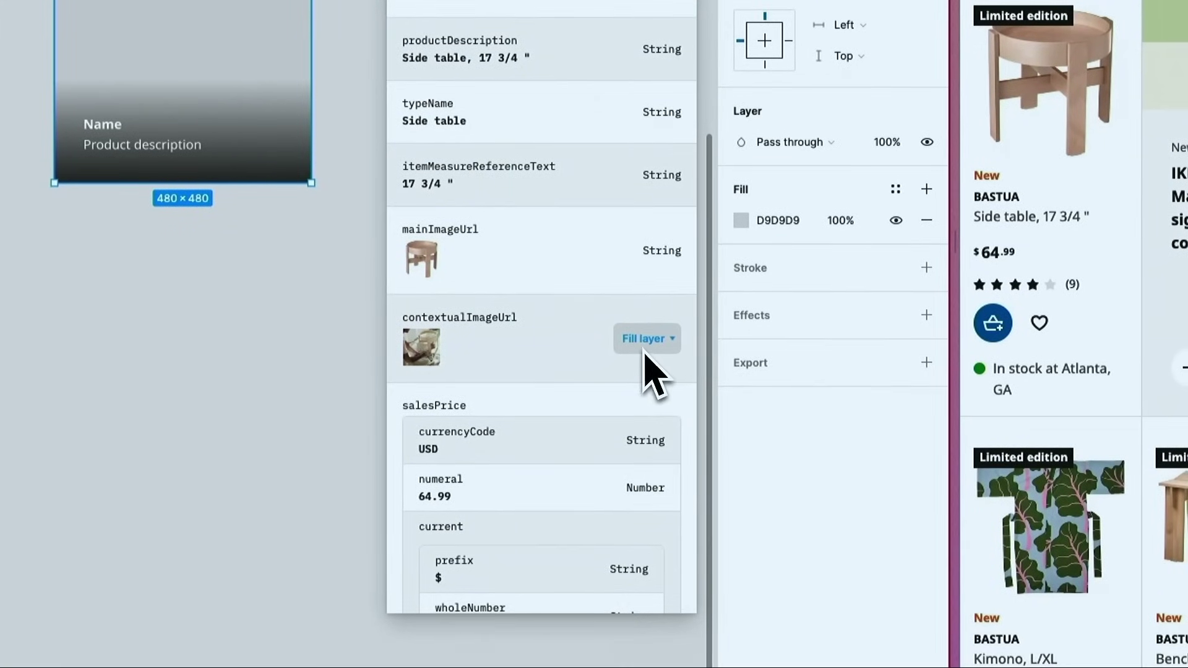
left_click(643, 347)
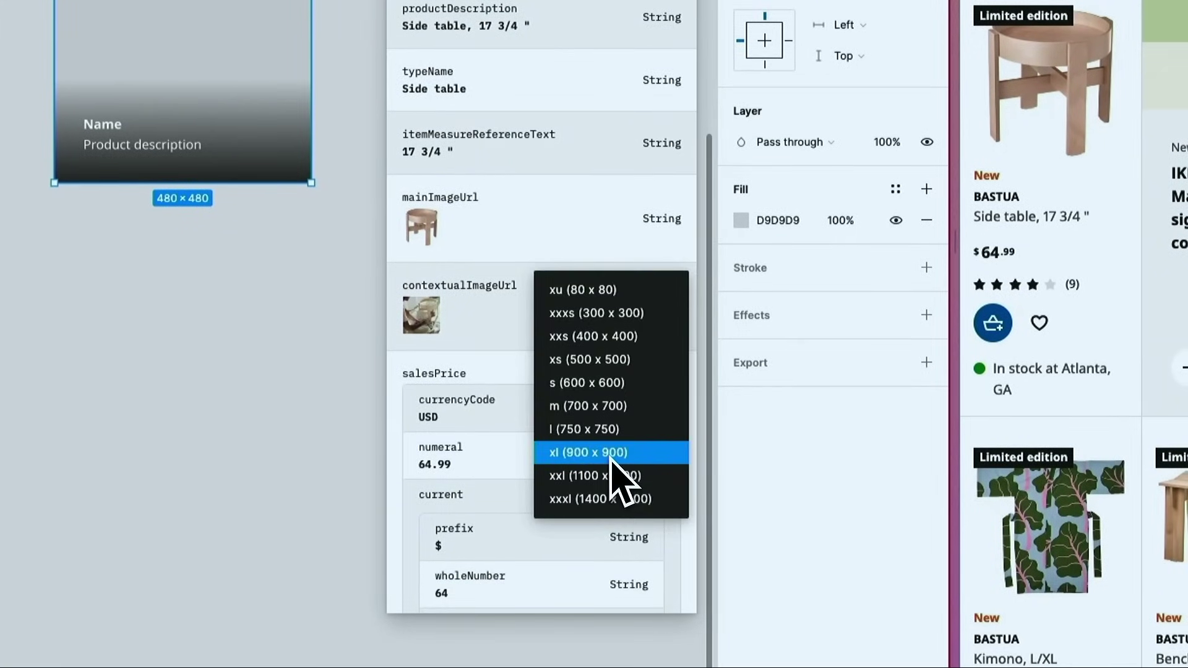
left_click(610, 458)
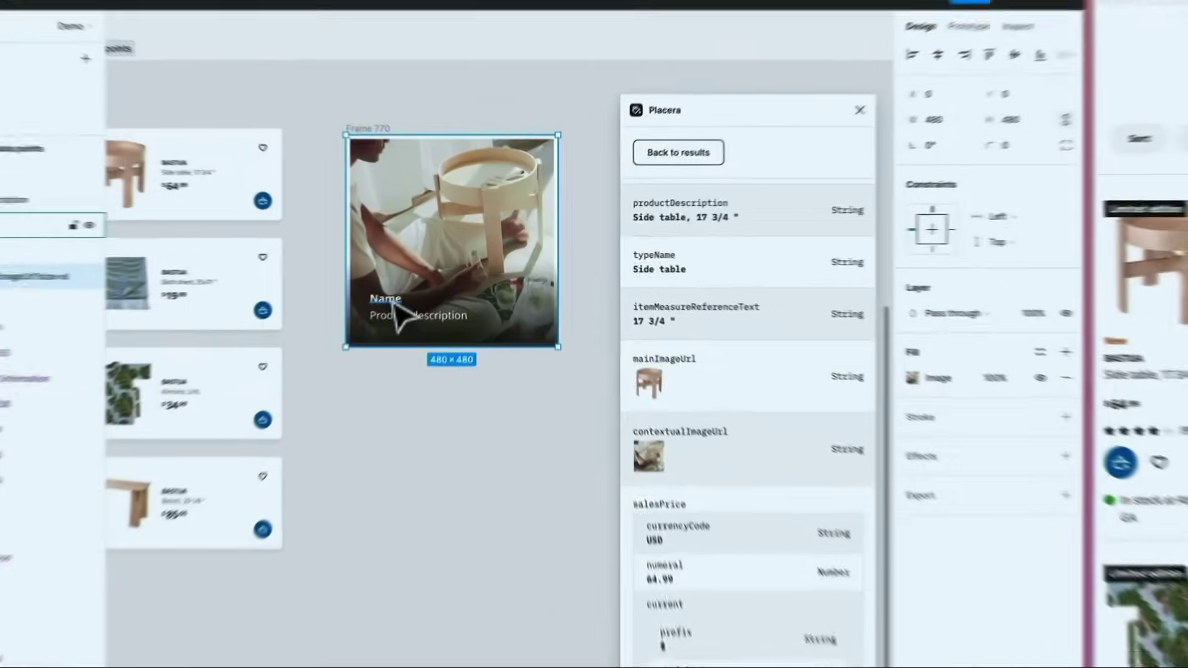
Step: Fill the name text with the side table's name field and the description text with its productDescription field
left_click(445, 274)
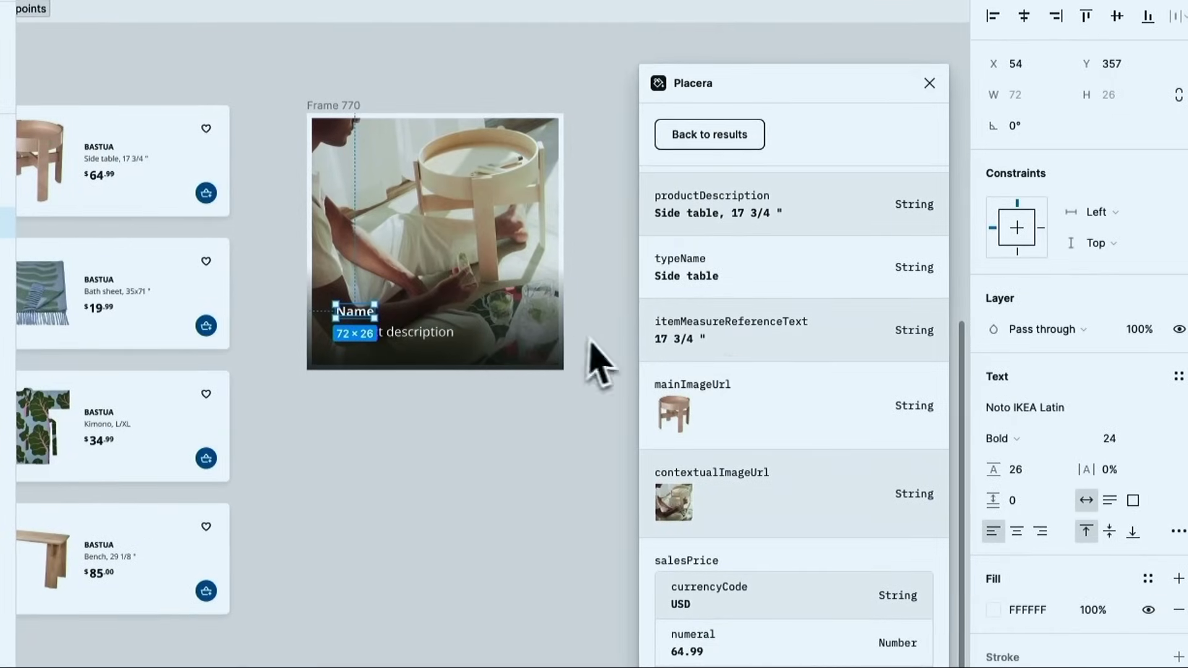
left_click(831, 350)
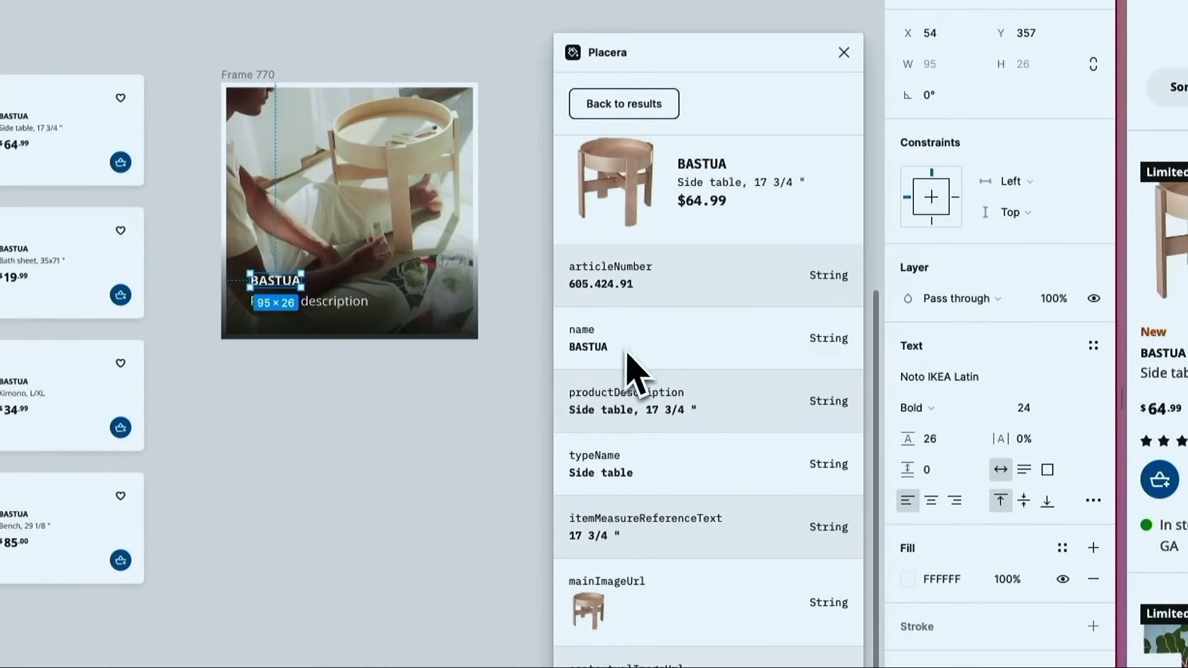
left_click(346, 302)
left_click(829, 402)
left_click(455, 416)
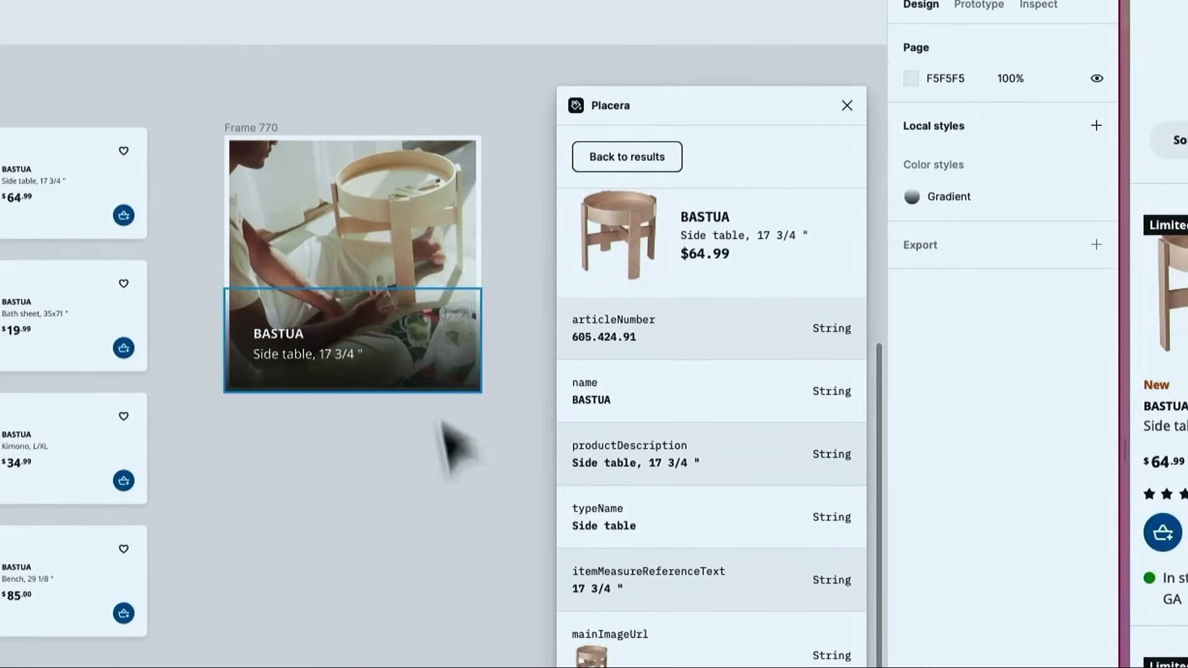
Step: Move the finished image frame into the list above the first product card
left_click(365, 204)
scroll(365, 204, "left", 3)
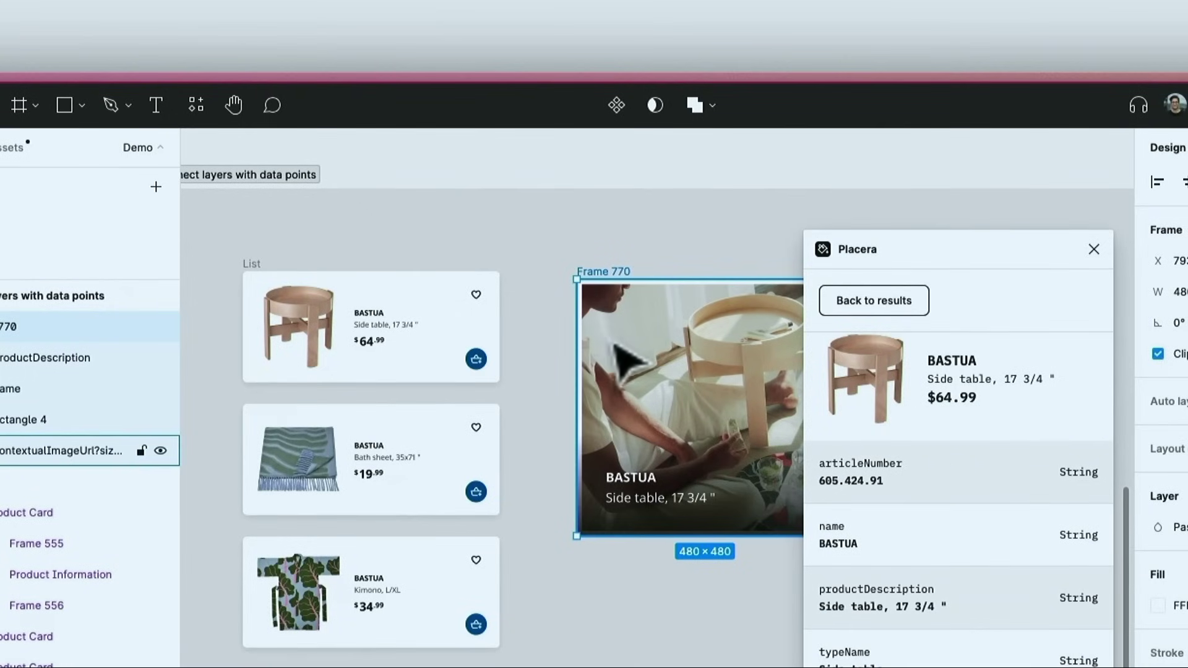
left_click_drag(665, 352, 413, 300)
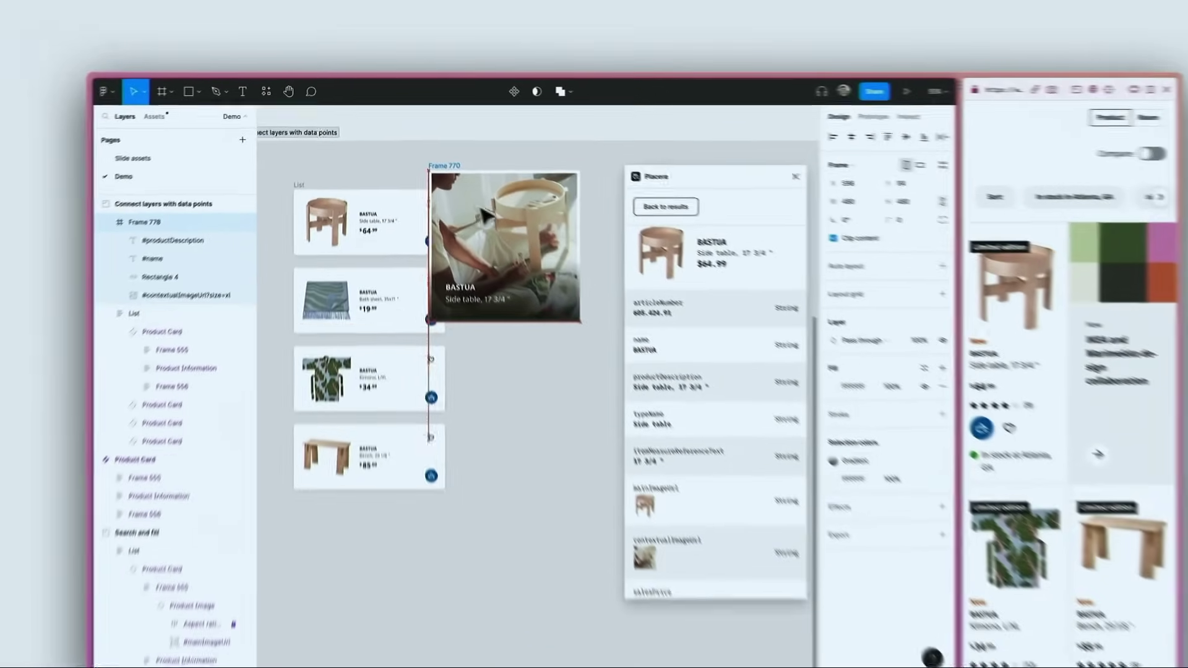
left_click_drag(385, 180, 388, 182)
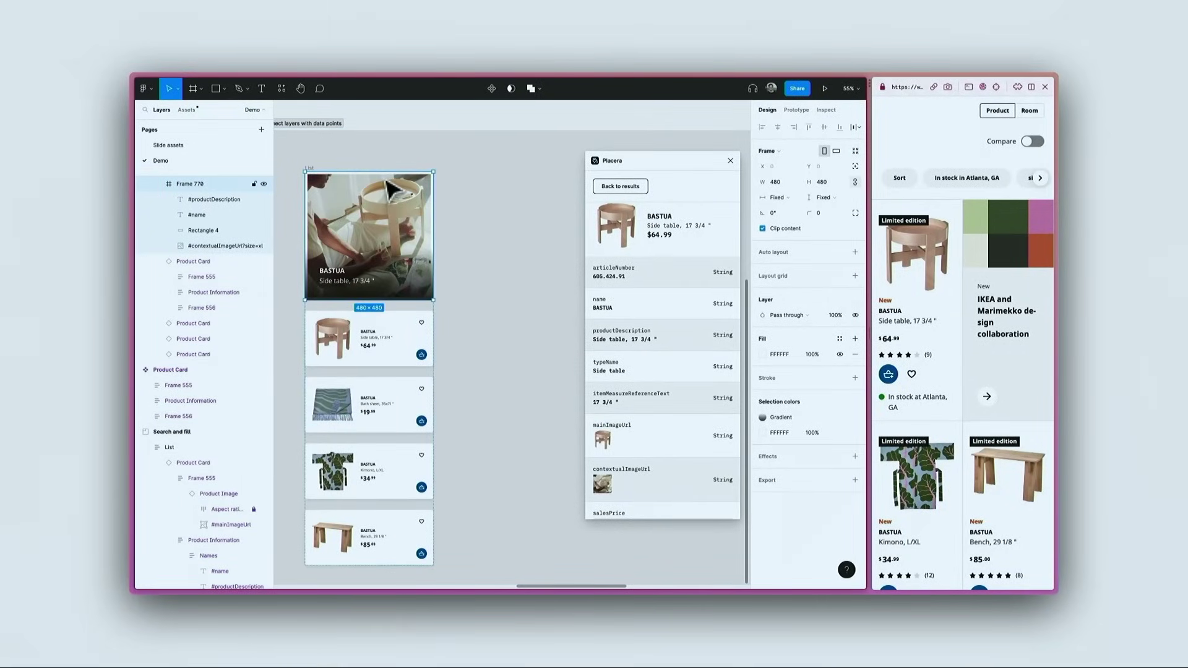
scroll(508, 289, "down", 1)
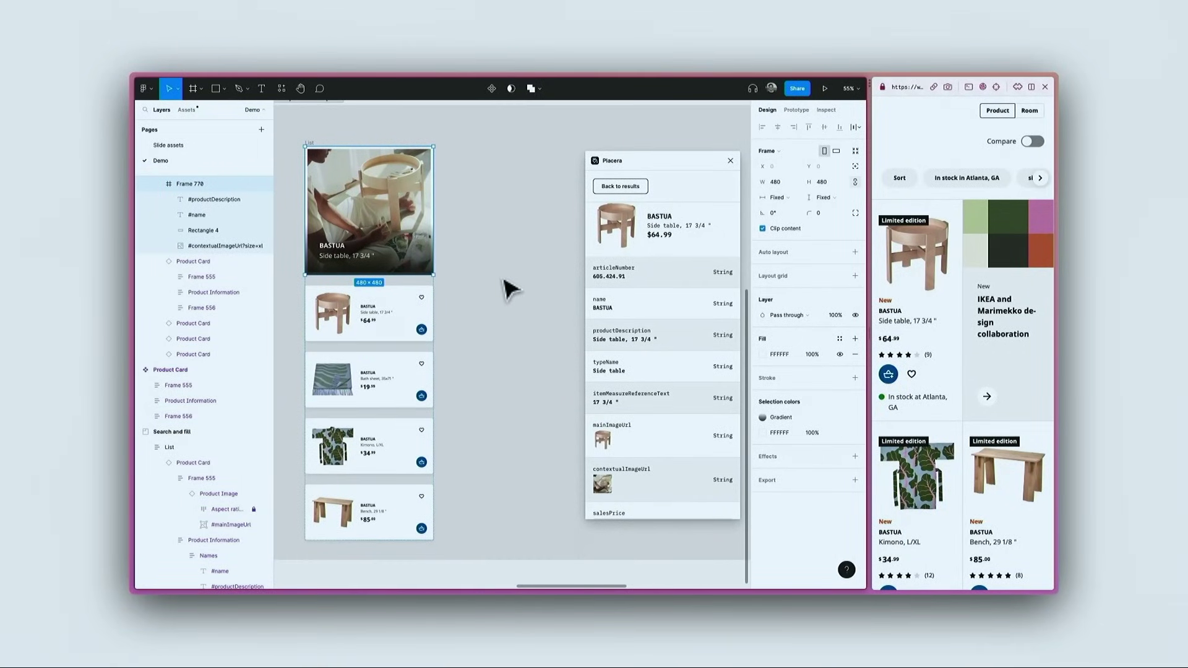
Step: Return to the marimekko results, select the image frame plus all four product cards in the list, and fill them with the results
left_click(631, 188)
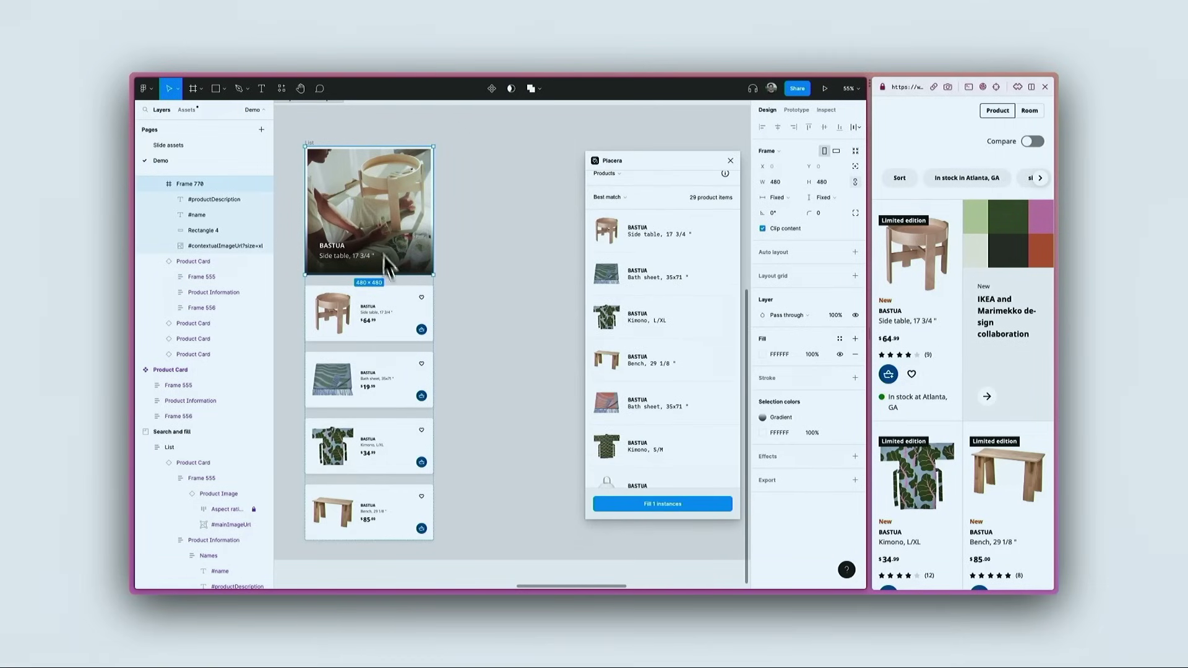
left_click(417, 314, "shift")
left_click(402, 361, "shift")
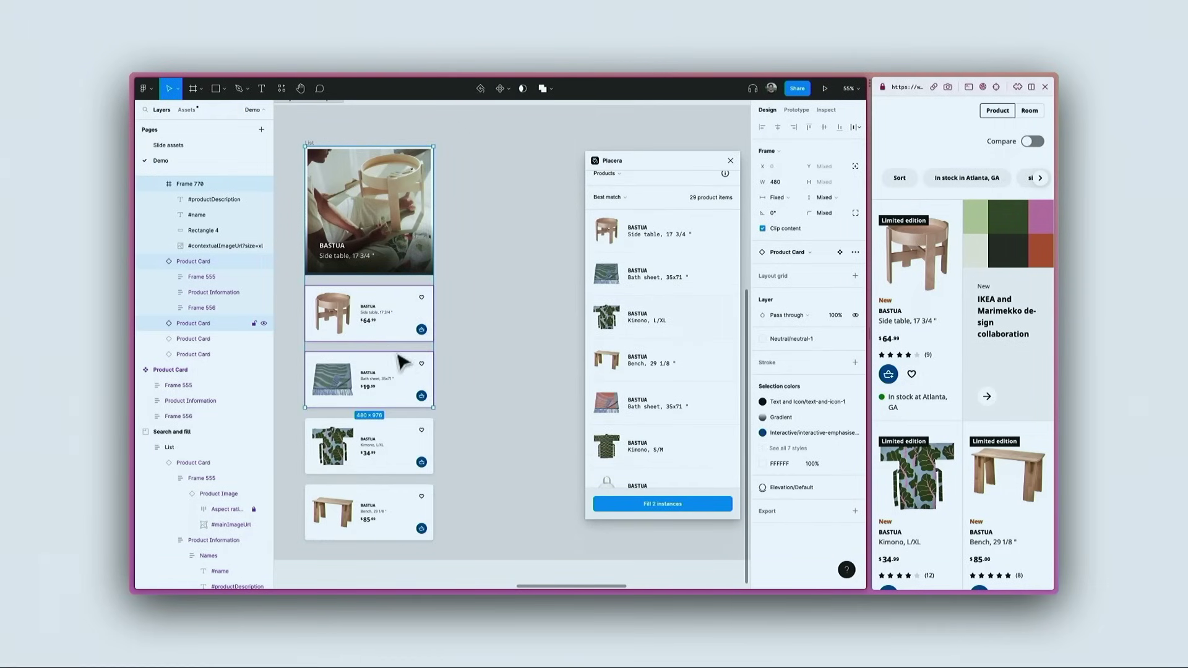
left_click(399, 448, "shift")
left_click(397, 489, "shift")
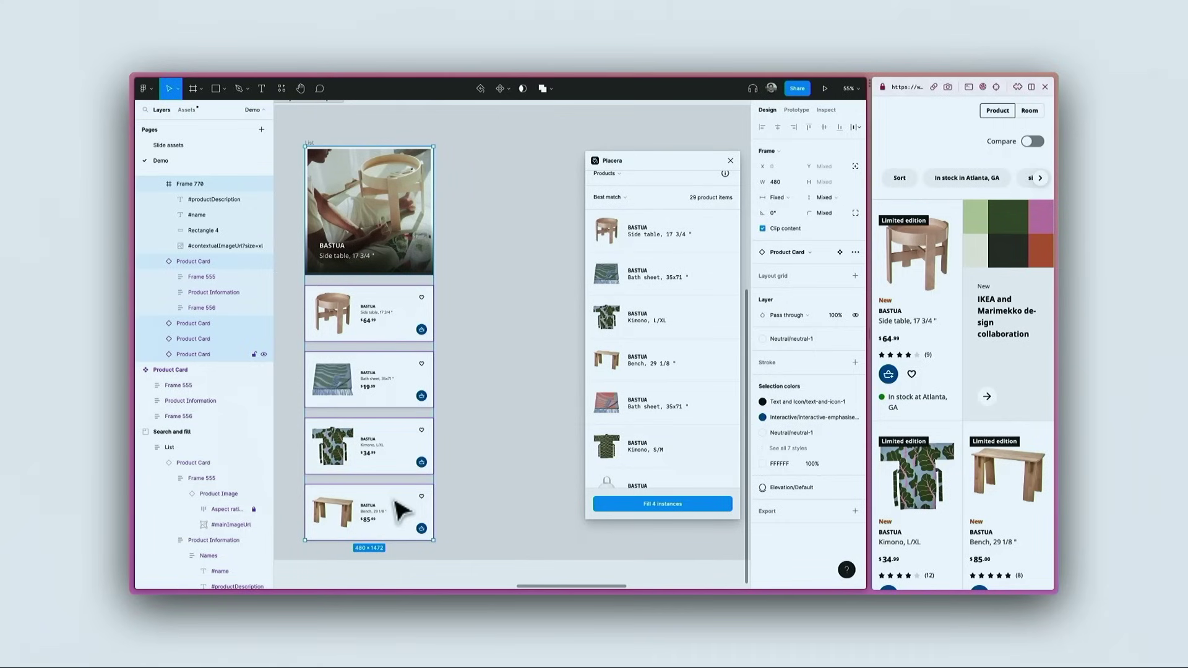
left_click(671, 508)
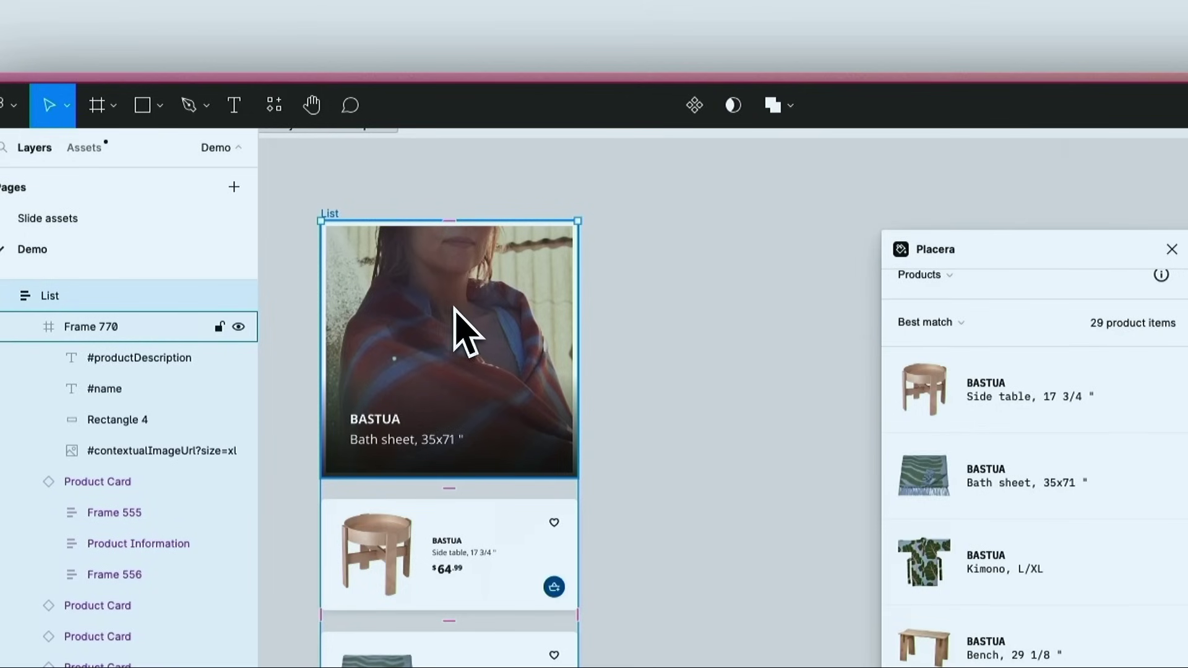
Step: Duplicate the filled list beside the original and run the suggested Placera product search for "dresser"
left_click_drag(401, 290, 711, 311, "alt")
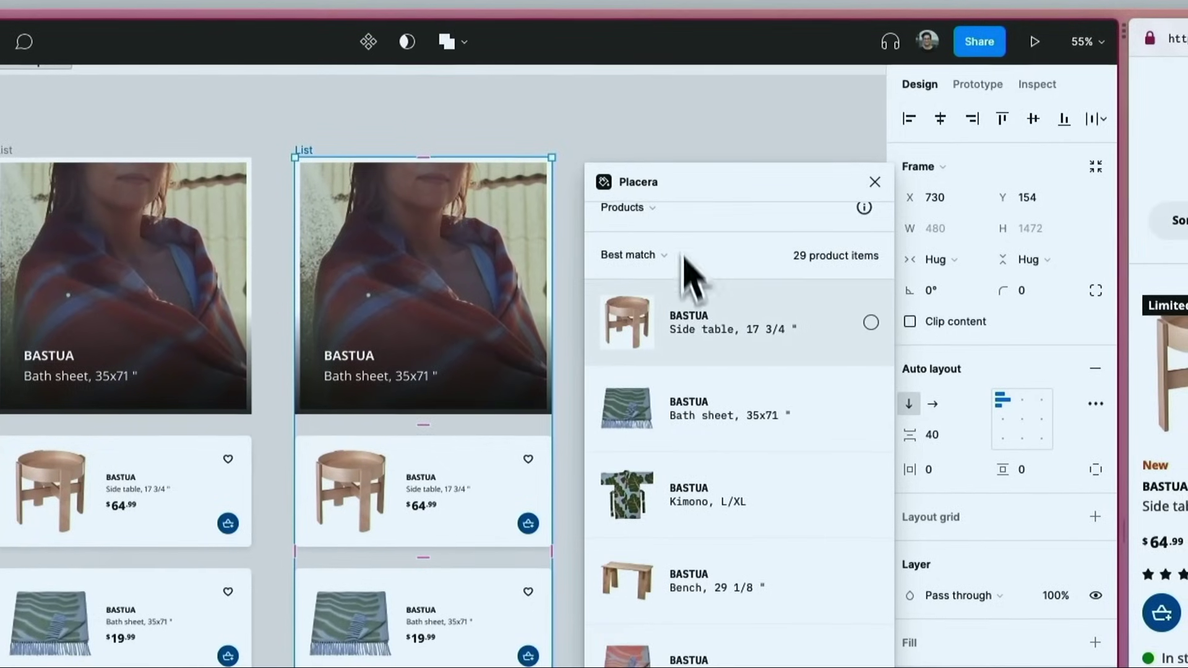
scroll(690, 272, "up", 2)
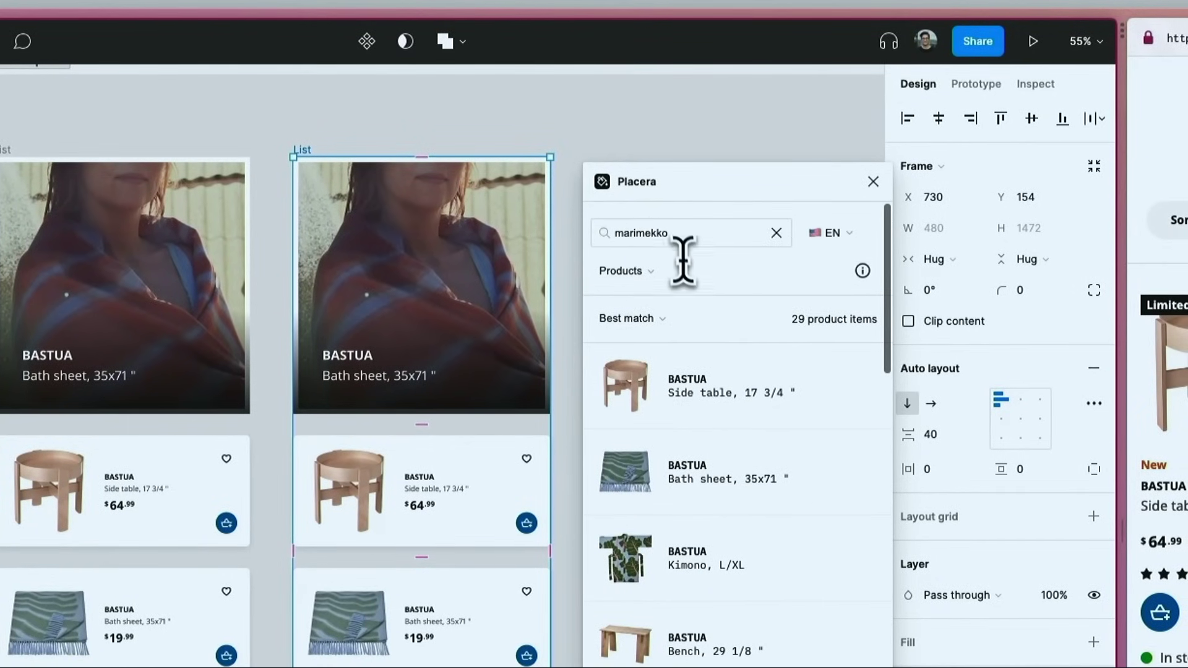
left_click(679, 238)
type("dress")
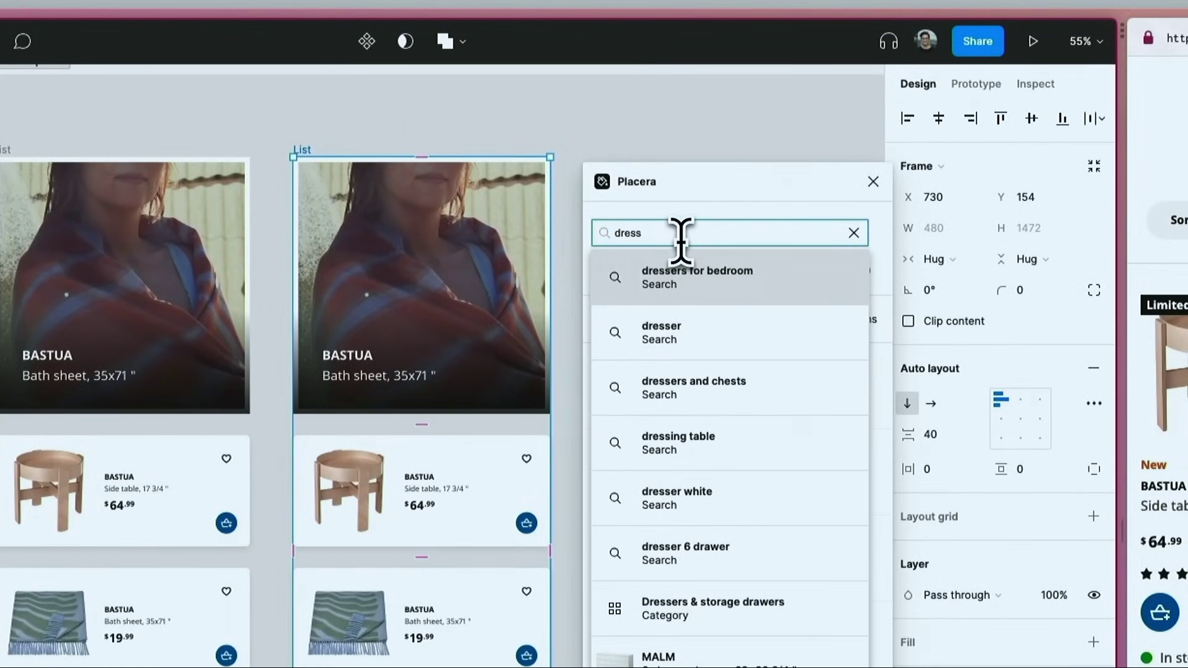
left_click(705, 333)
Step: Select the duplicated list's image frame and four product cards and fill all 5 instances with the dresser results
left_click_drag(625, 377, 523, 359)
left_click(519, 489, "shift")
left_click(525, 618, "shift")
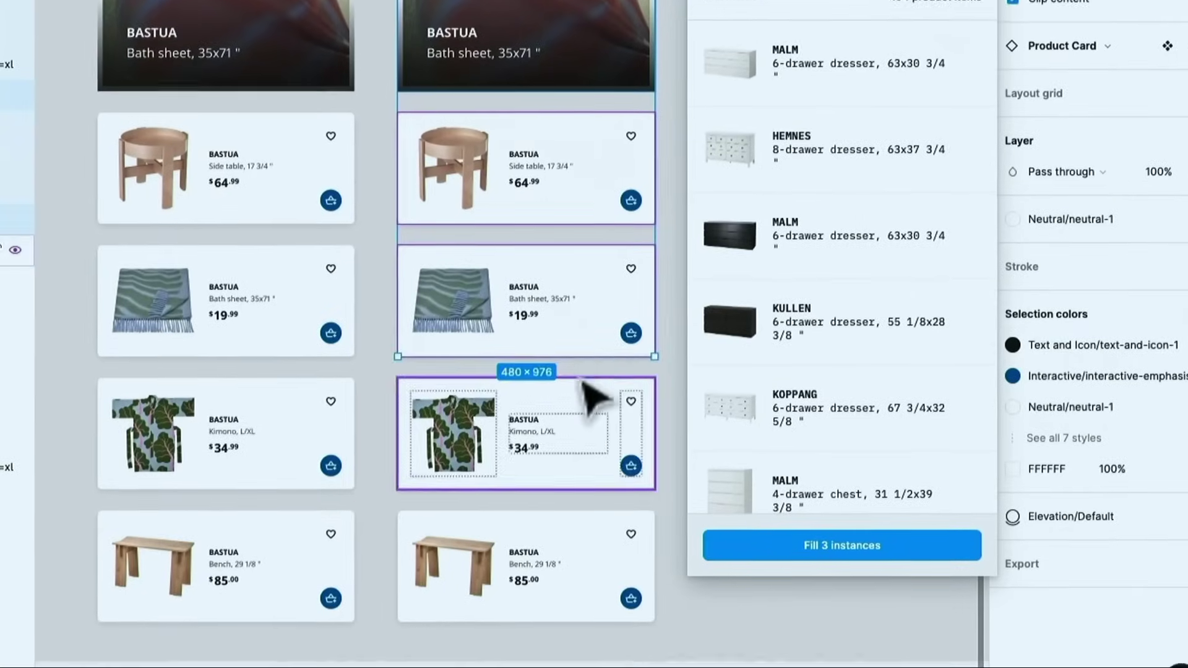
left_click(556, 427, "shift")
left_click(472, 419, "shift")
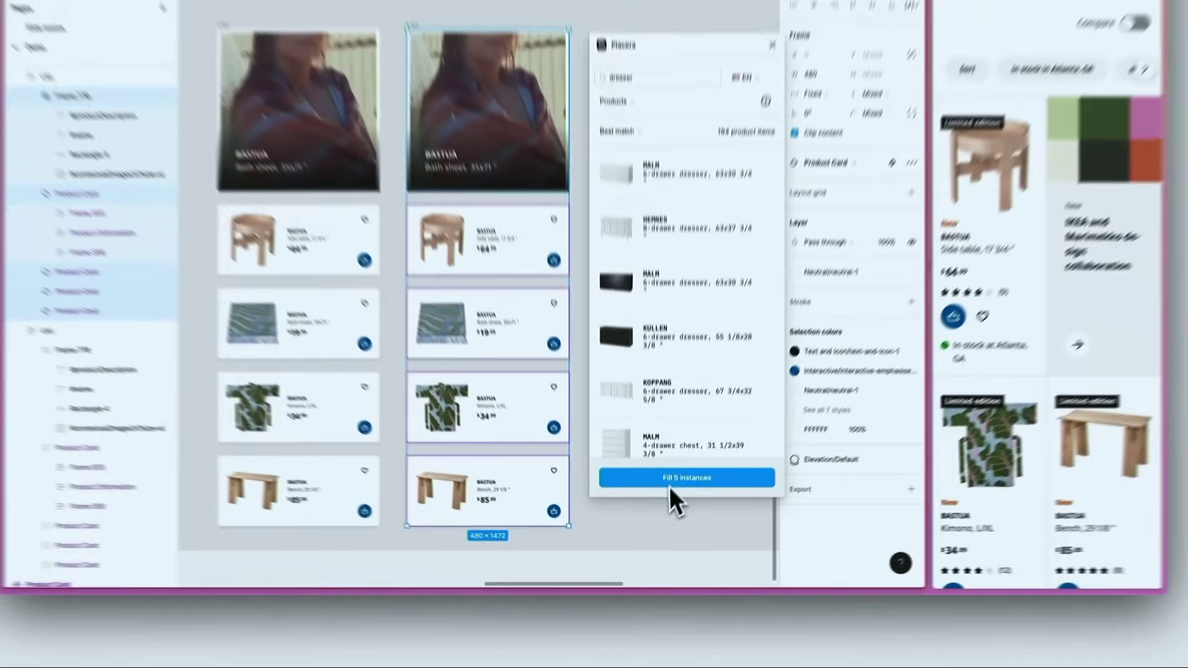
left_click(681, 410)
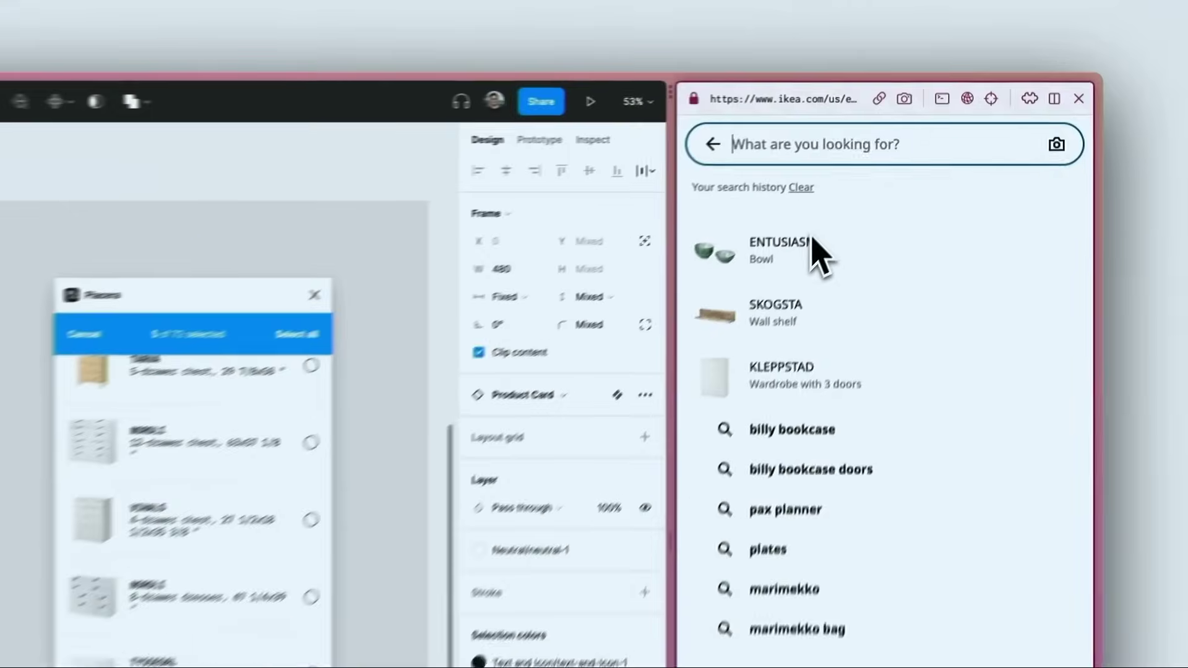
Step: On the IKEA website, search for "dinnerware" and open the Dinnerware category page
type("tableware")
type("dinnerware")
left_click(773, 348)
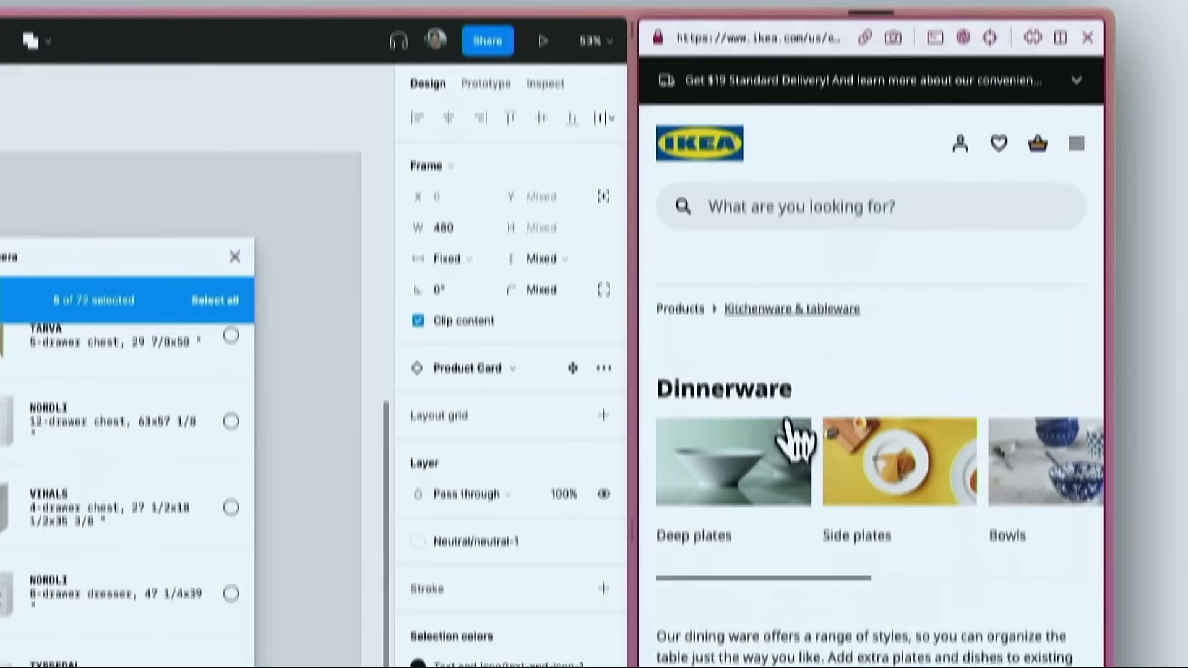
Step: Filter the dinnerware product list by the colors blue, green and turquoise and show the matching items
scroll(792, 495, "down", 5)
scroll(811, 429, "down", 10)
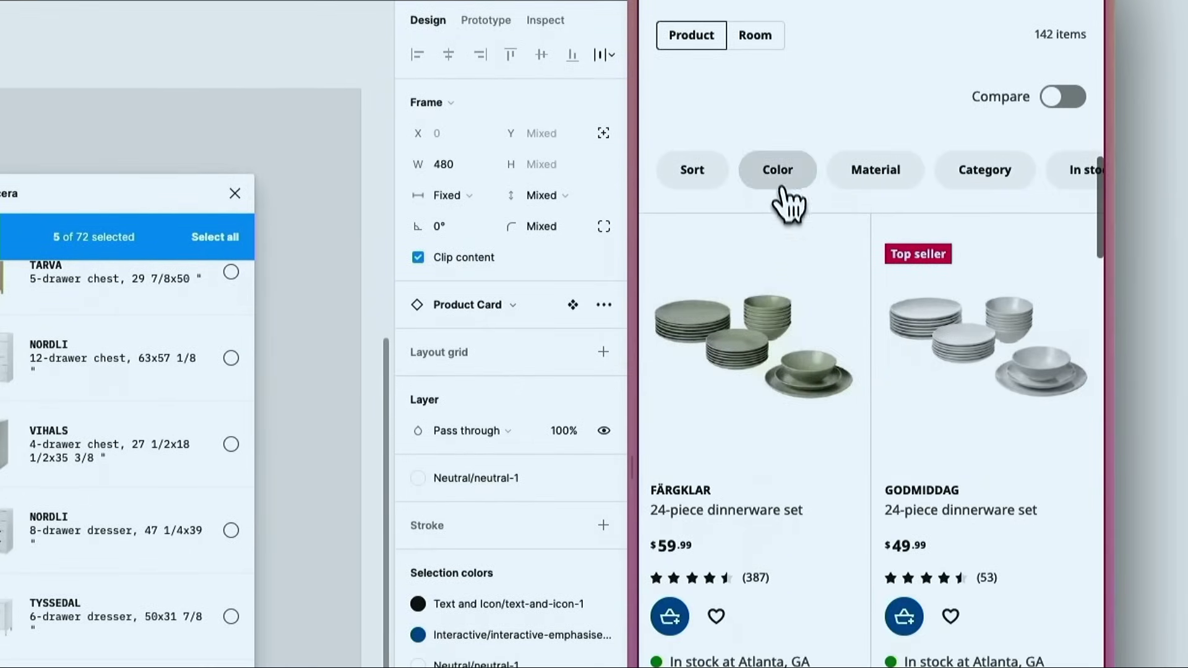
left_click(778, 171)
left_click(881, 291)
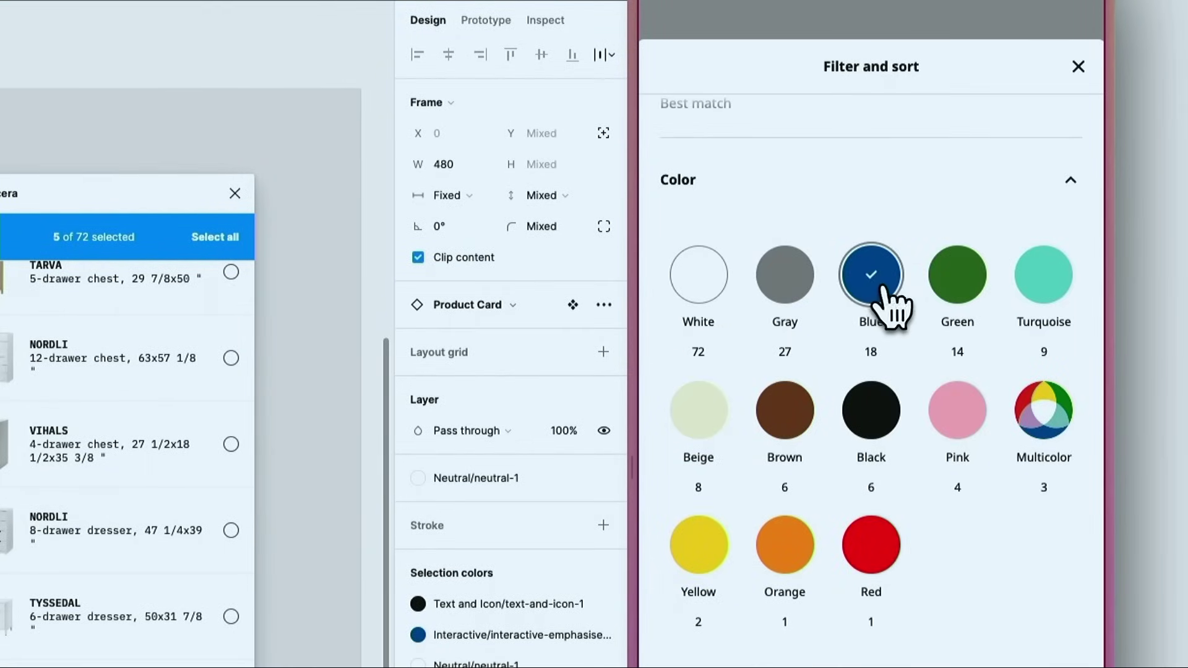
left_click(966, 289)
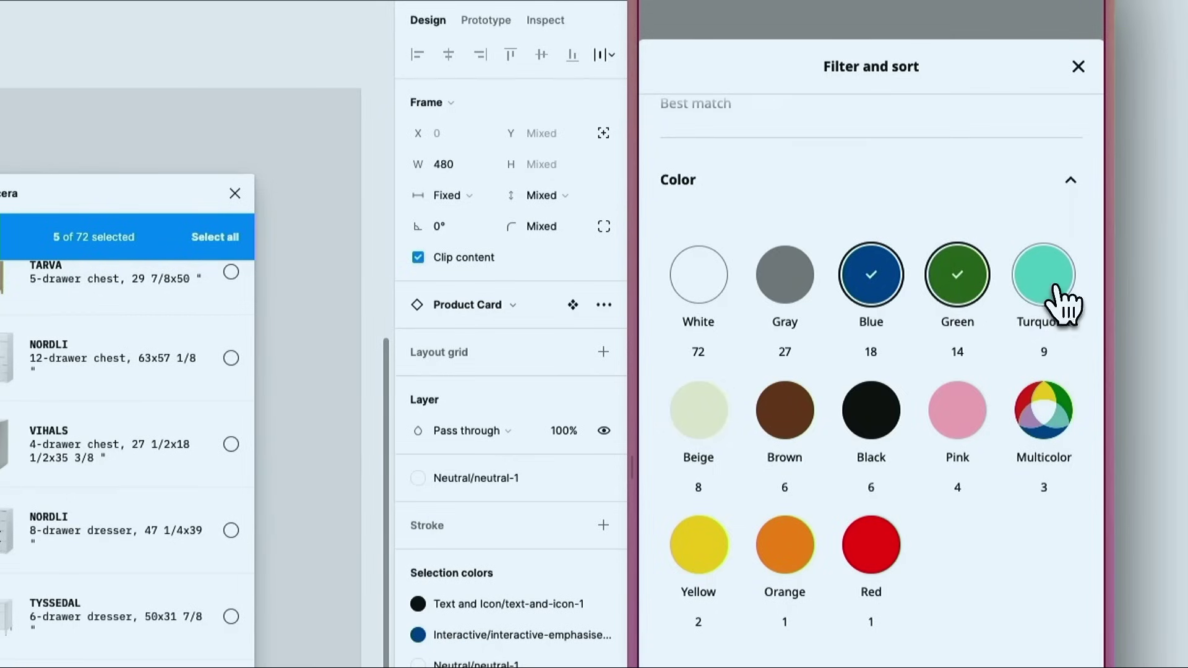
scroll(1042, 349, "down", 6)
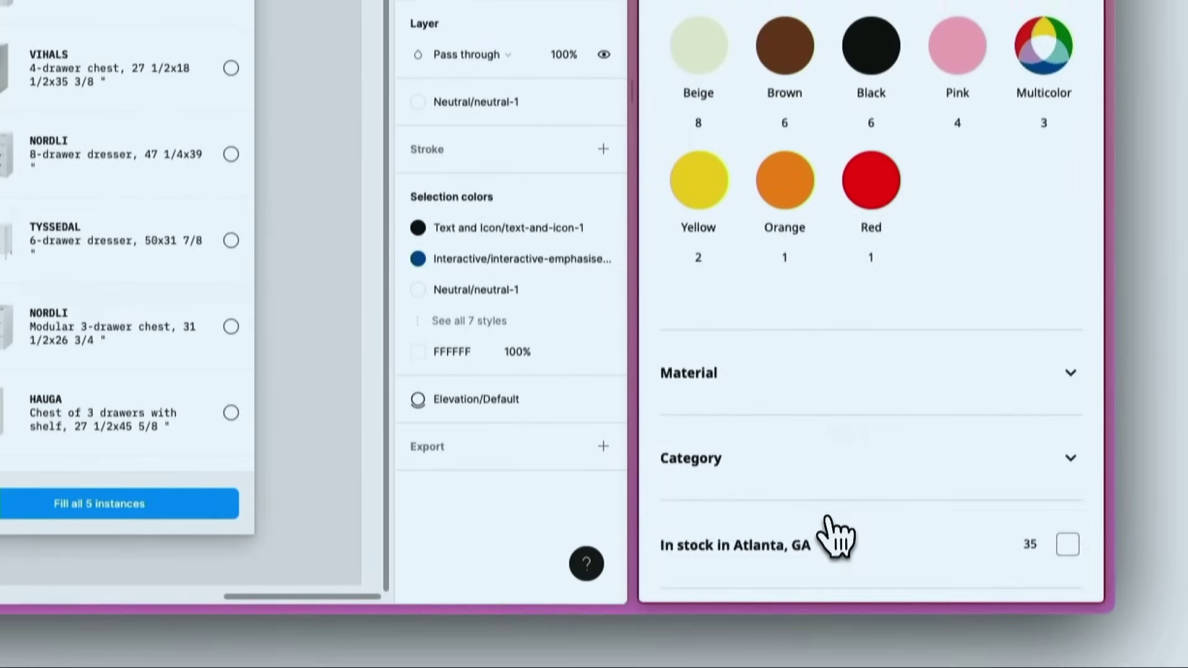
left_click(829, 514)
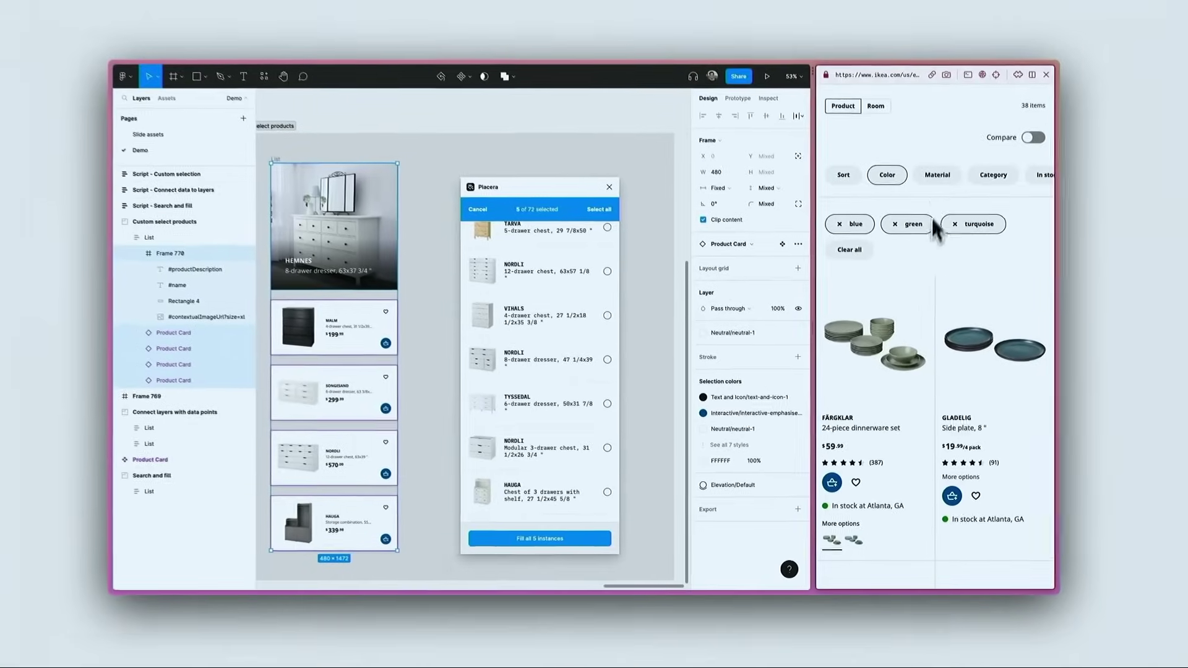
Step: Add the Ceramic material filter to the dinnerware list, view the matching items and look over the bowls
left_click(937, 174)
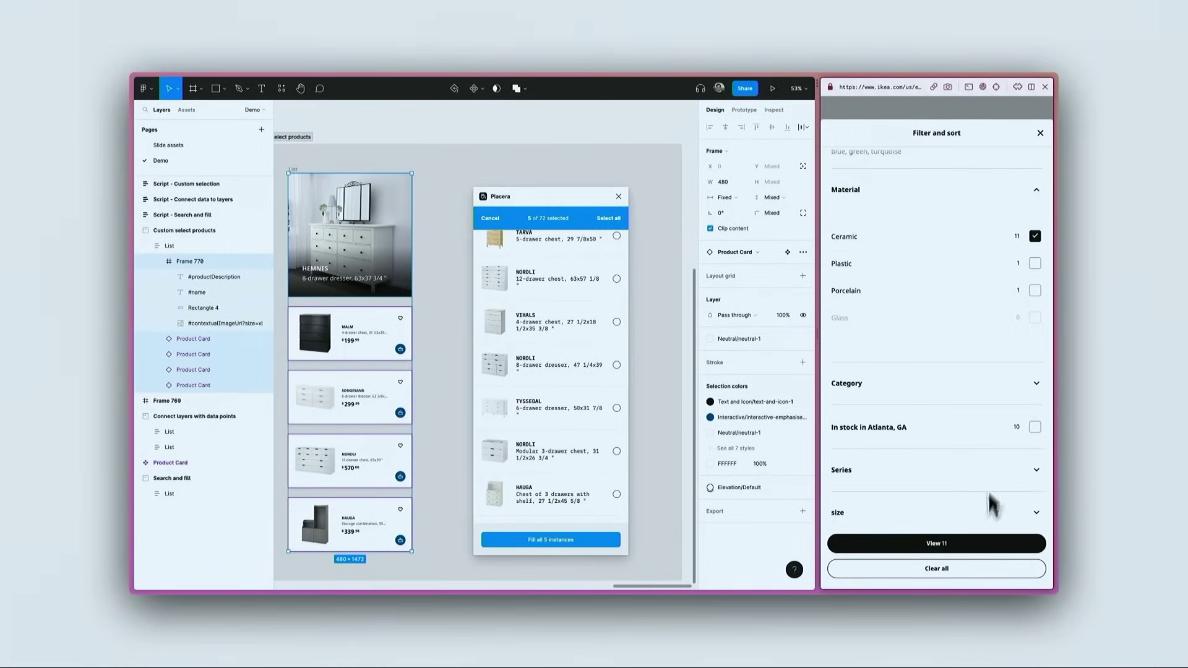
left_click(978, 543)
scroll(960, 403, "down", 2)
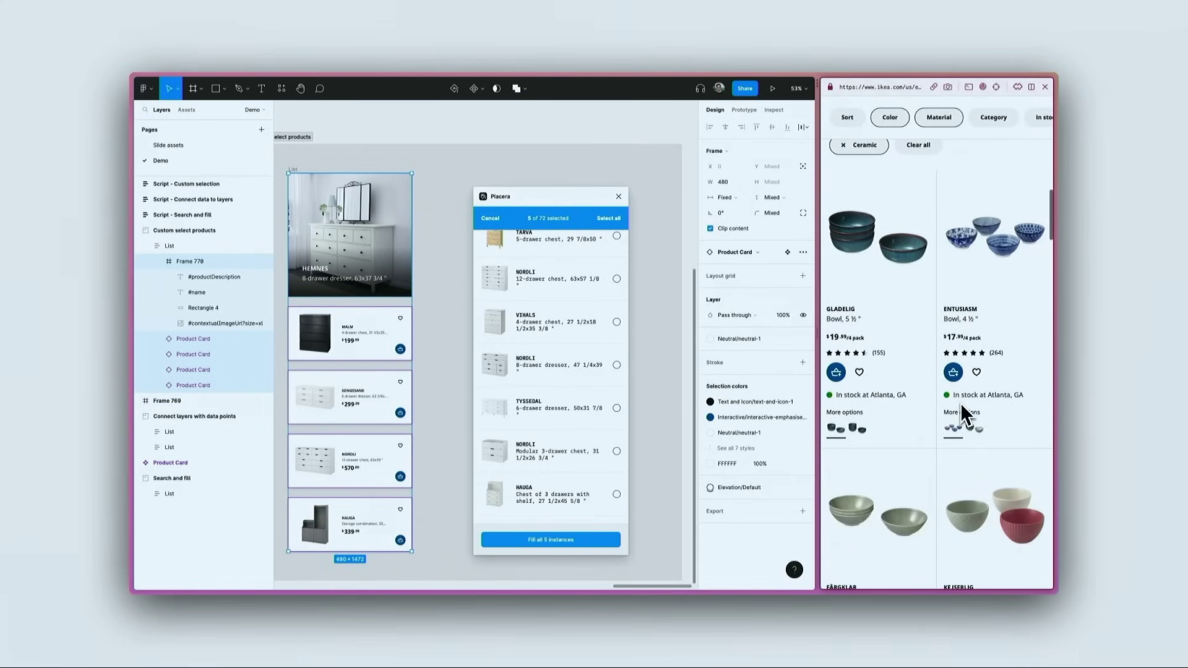
scroll(960, 402, "up", 5)
scroll(955, 392, "down", 3)
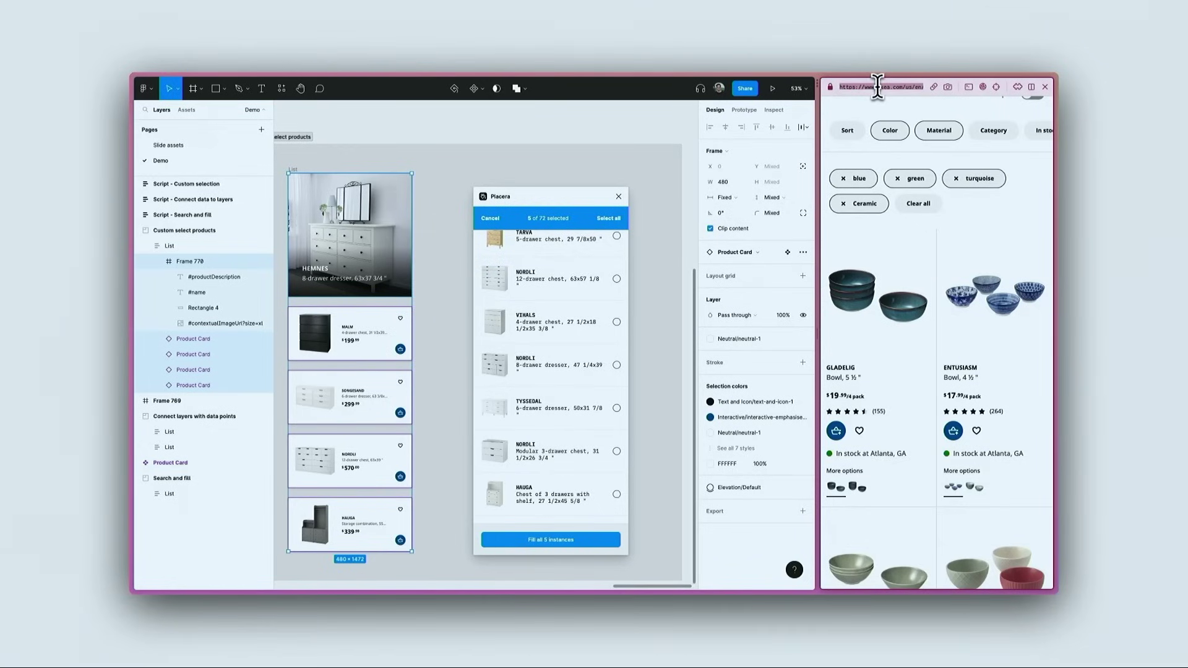
Step: Cancel the current Placera selection, replace the dresser search with the filtered dinnerware page's URL and get its results
left_click(495, 219)
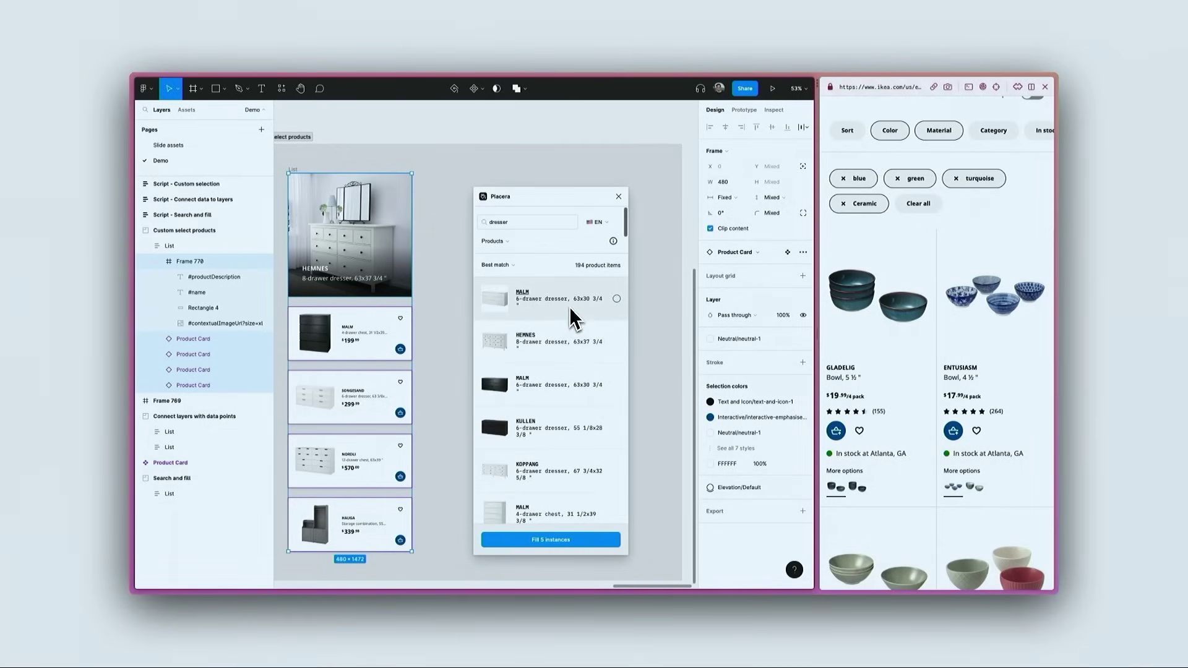
left_click(548, 223)
left_click(642, 205)
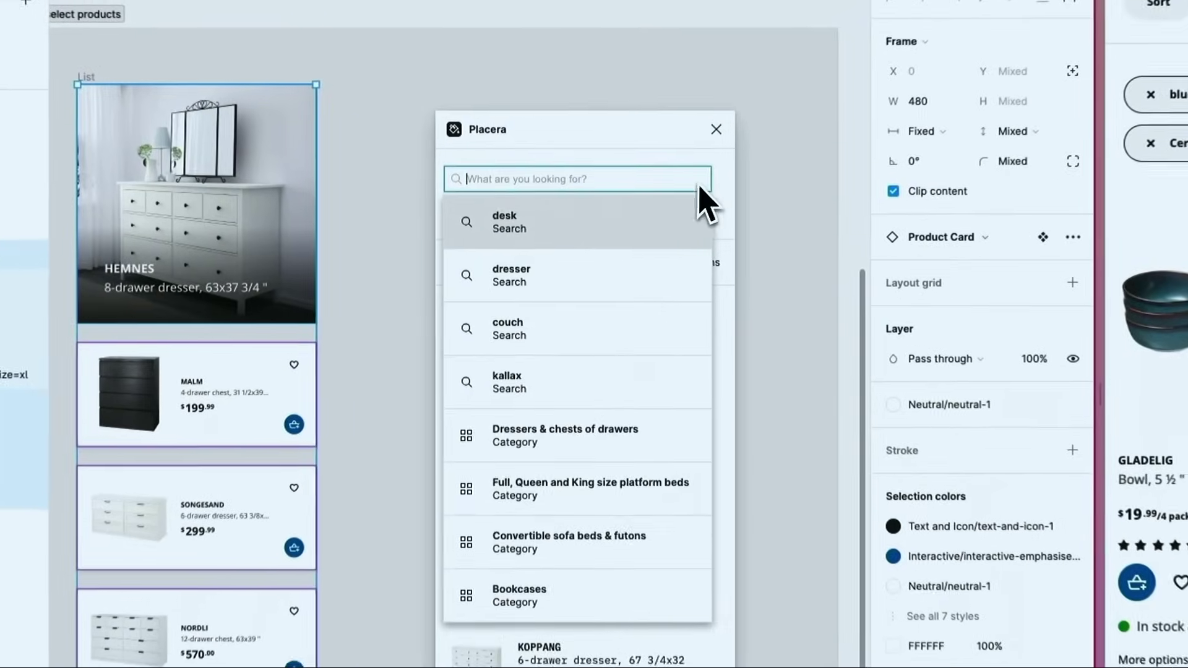
key("ctrl+v")
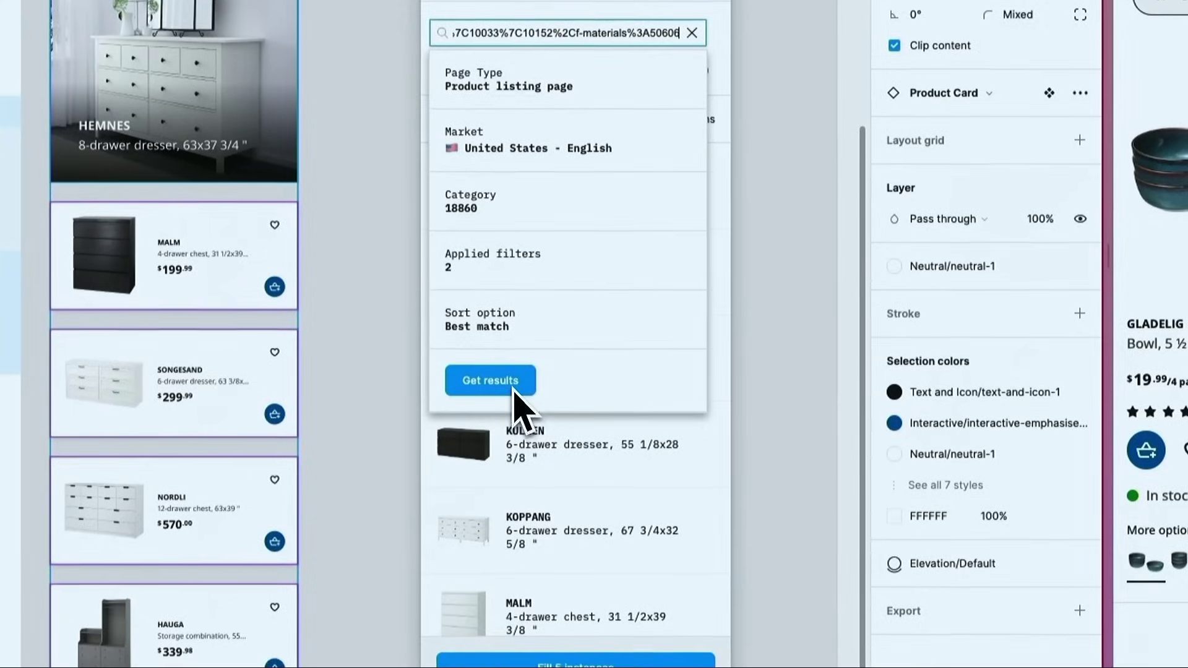
left_click(513, 529)
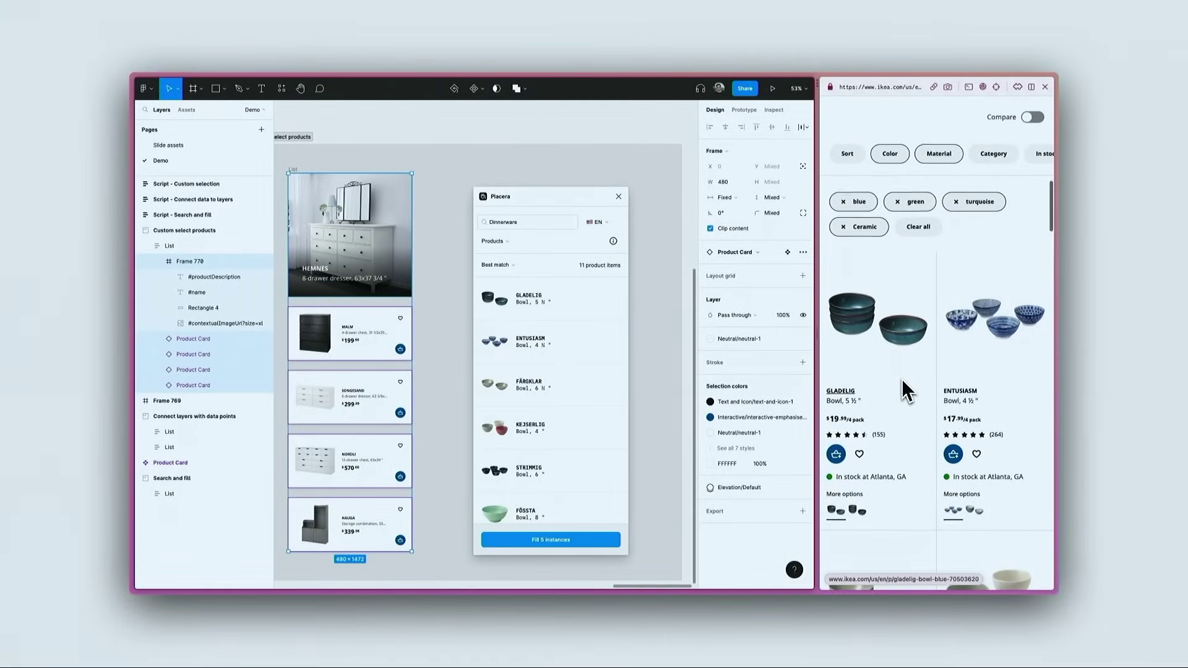
Step: Select two GLADELIG bowls, the green ENTUSIASM, a FÄRGKLAR and the 4 ½" STRIMMIG bowl, and fill all 5 instances with them
scroll(900, 378, "down", 2)
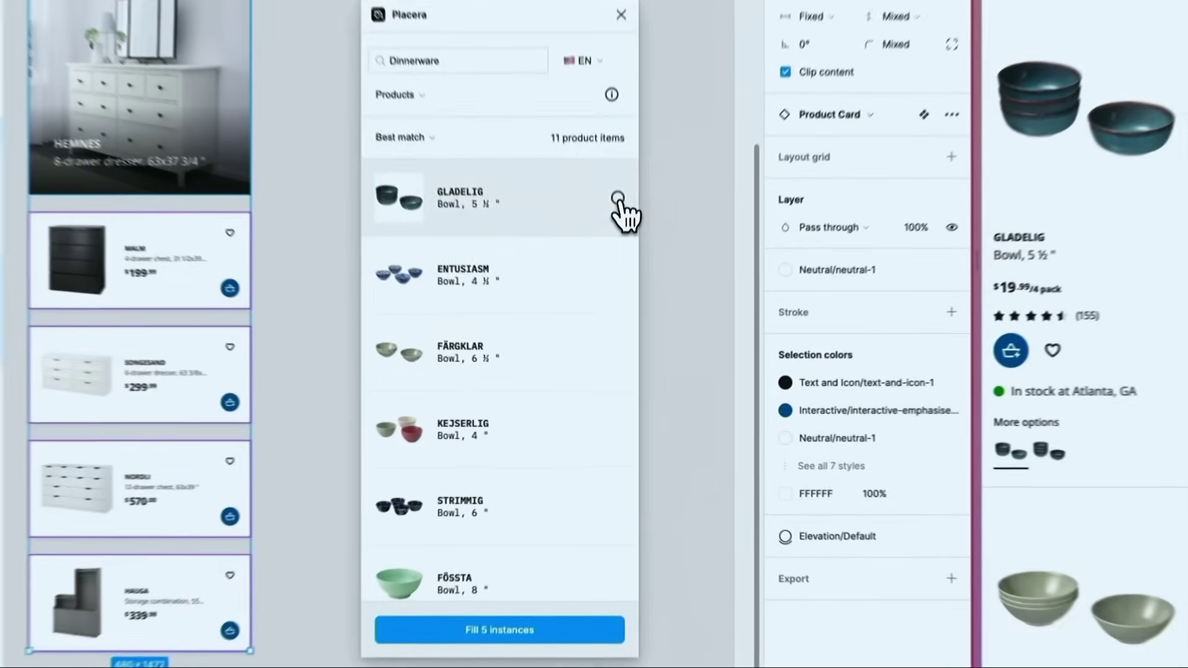
left_click(616, 298)
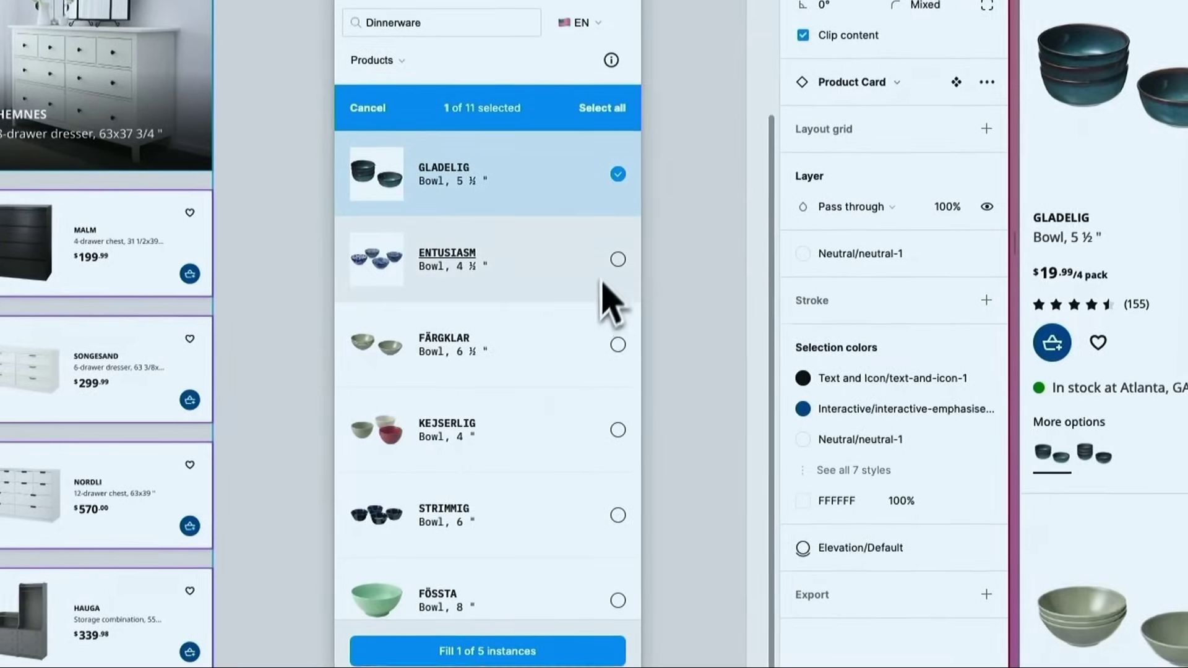
scroll(589, 324, "down", 3)
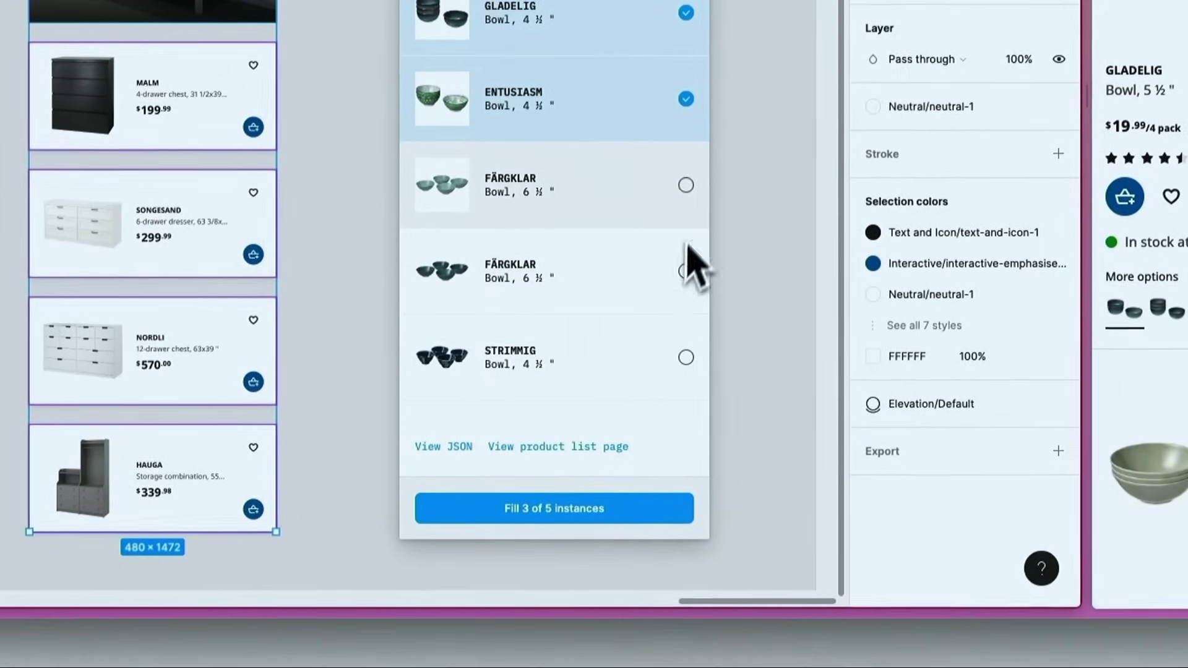
left_click(685, 357)
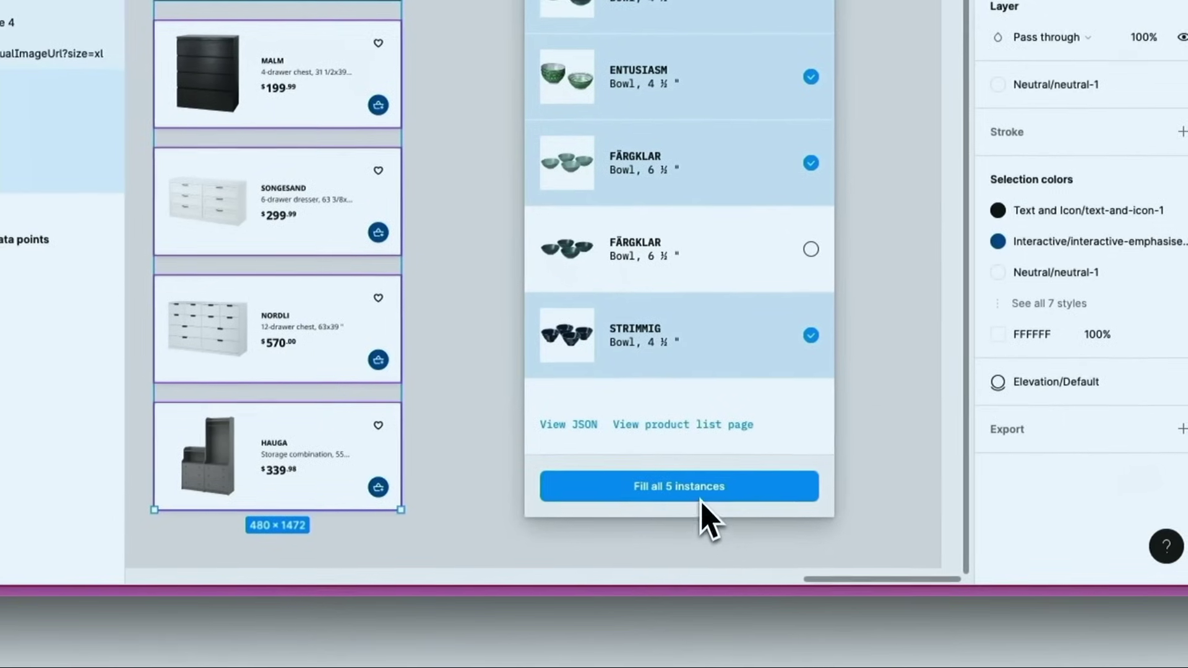
left_click(612, 510)
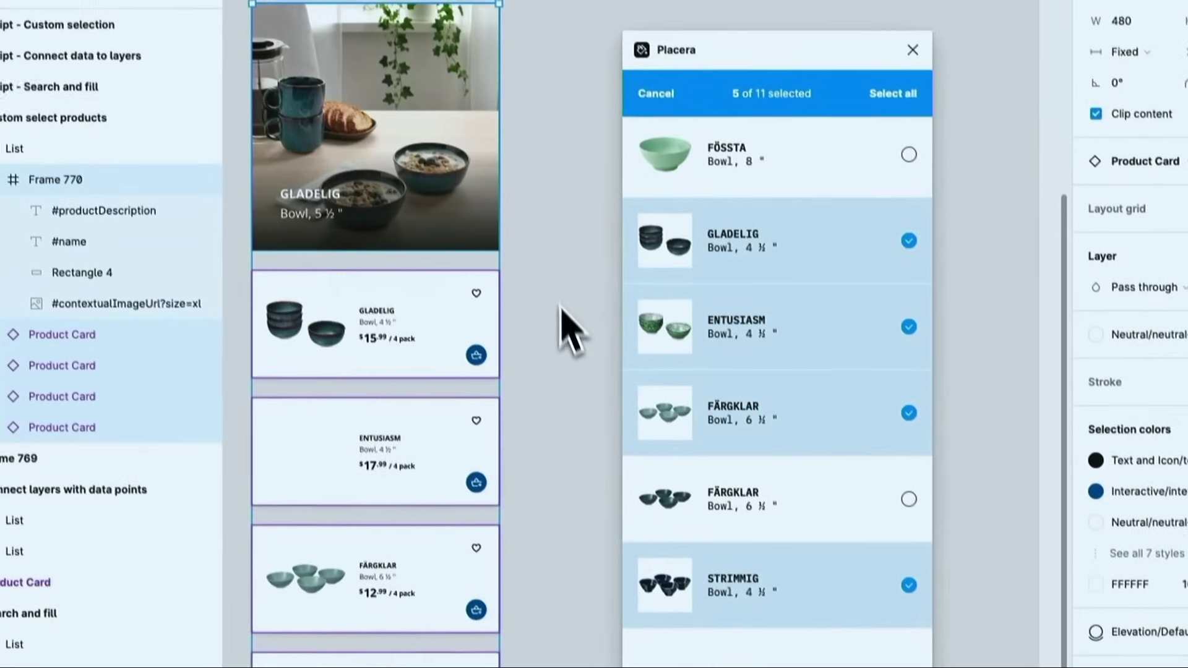